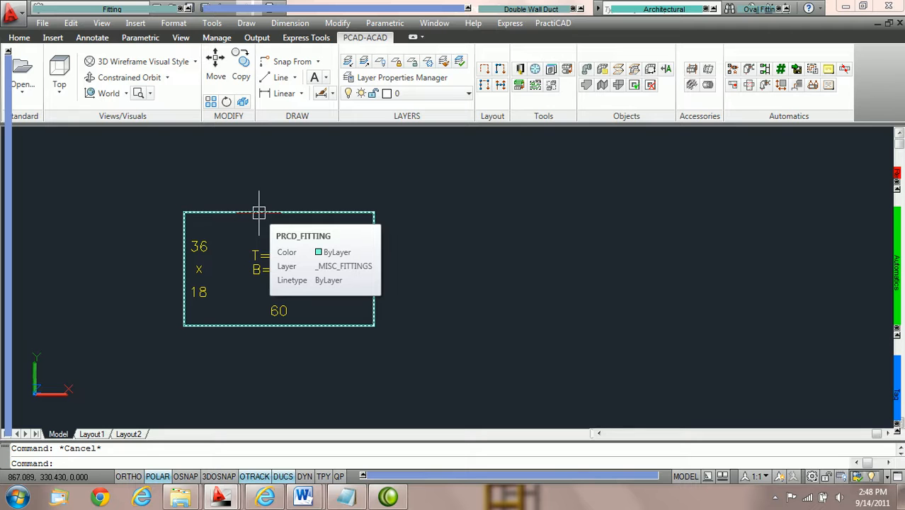
# Step: Open the full properties of the rectangular duct fitting and keep the fitting selected
pyautogui.doubleClick(258, 212)
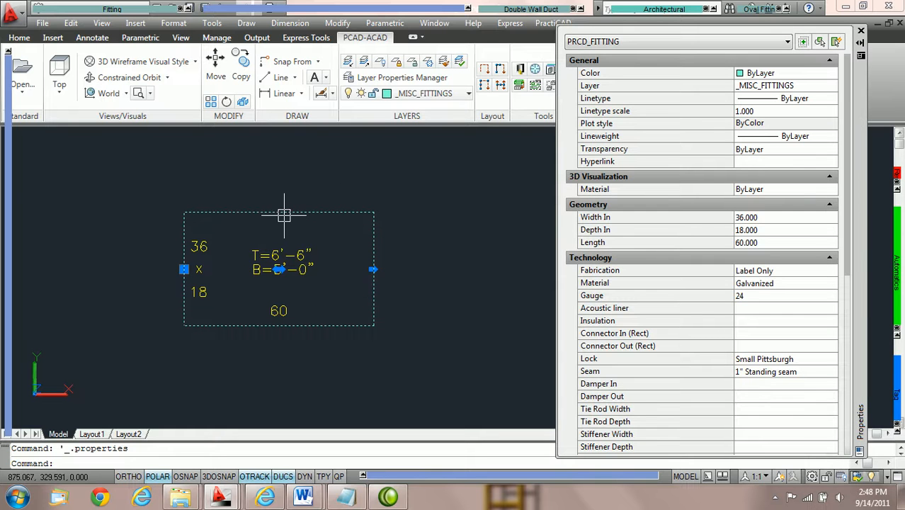
pyautogui.moveTo(284, 215)
pyautogui.rightClick(287, 211)
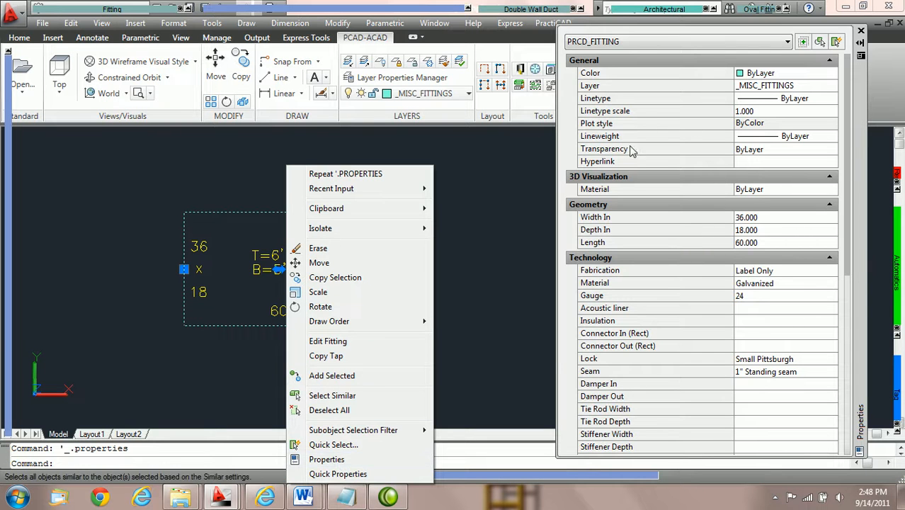
pyautogui.click(285, 215)
pyautogui.click(285, 214)
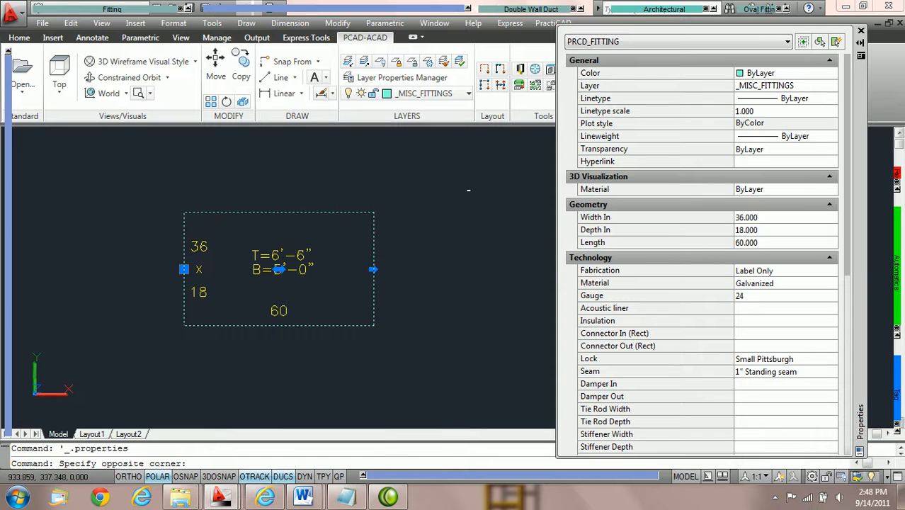
pyautogui.press('Escape')
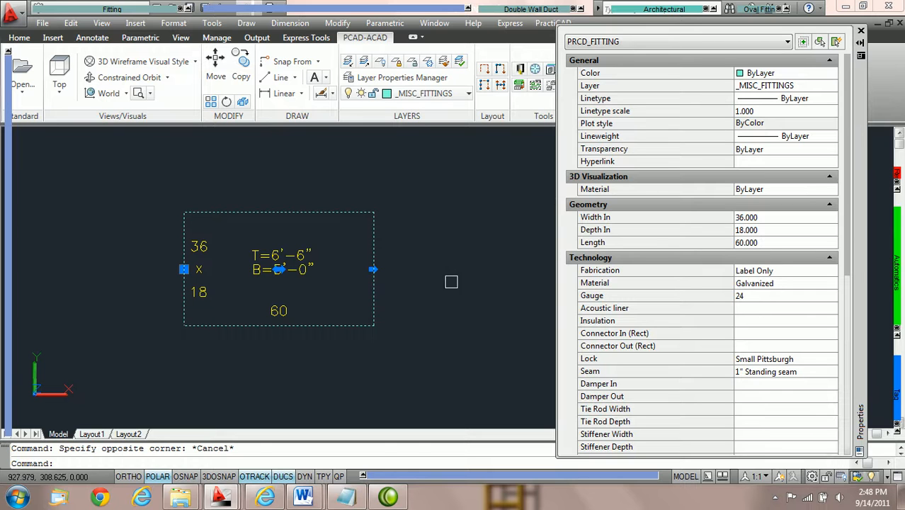
# Step: Set the duct fitting's Width In to 32 and Depth In to 24, and release the selection
pyautogui.click(786, 216)
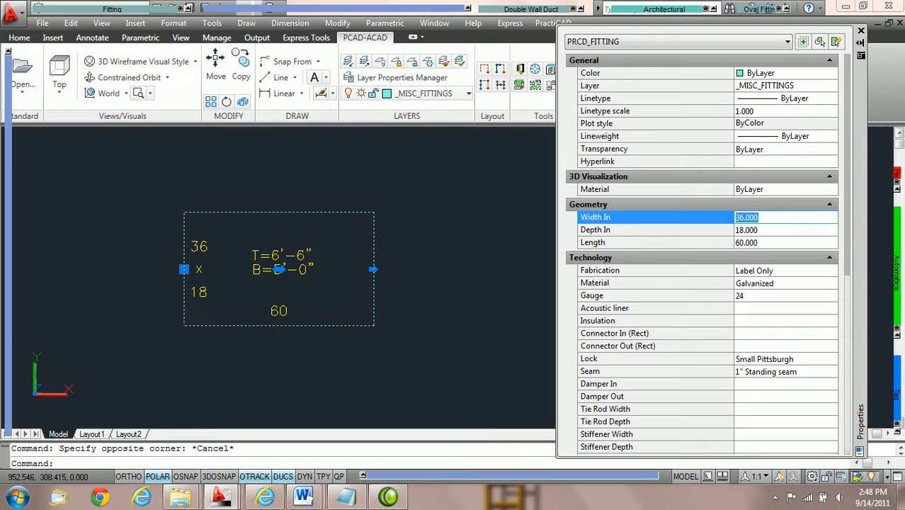
pyautogui.write('32')
pyautogui.press('Tab')
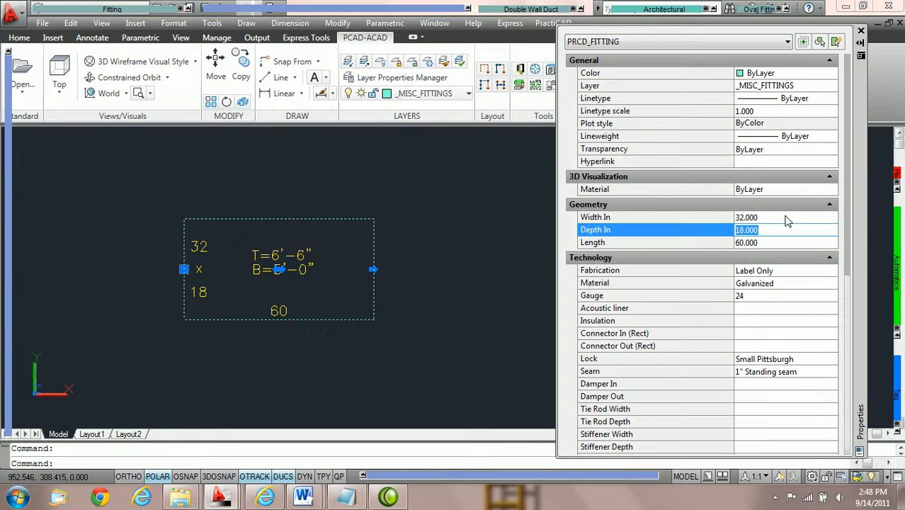
pyautogui.write('24')
pyautogui.press('Tab')
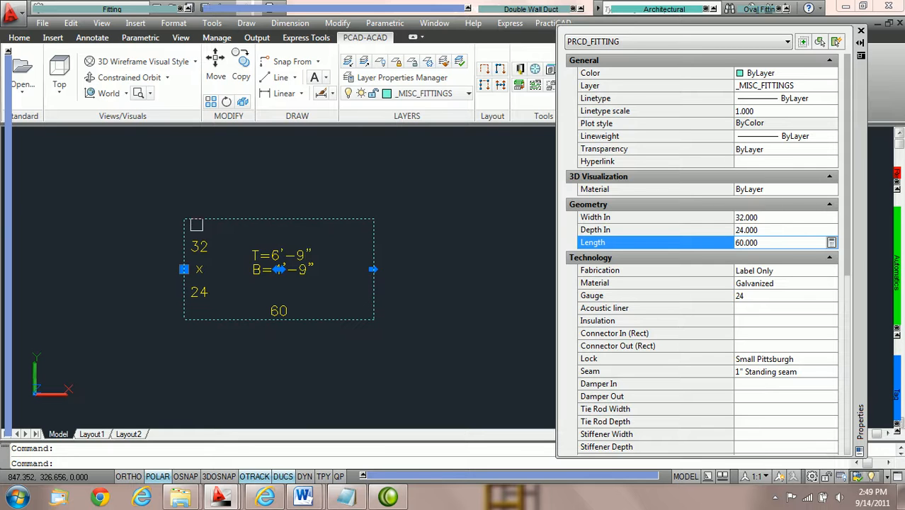
pyautogui.press('Escape')
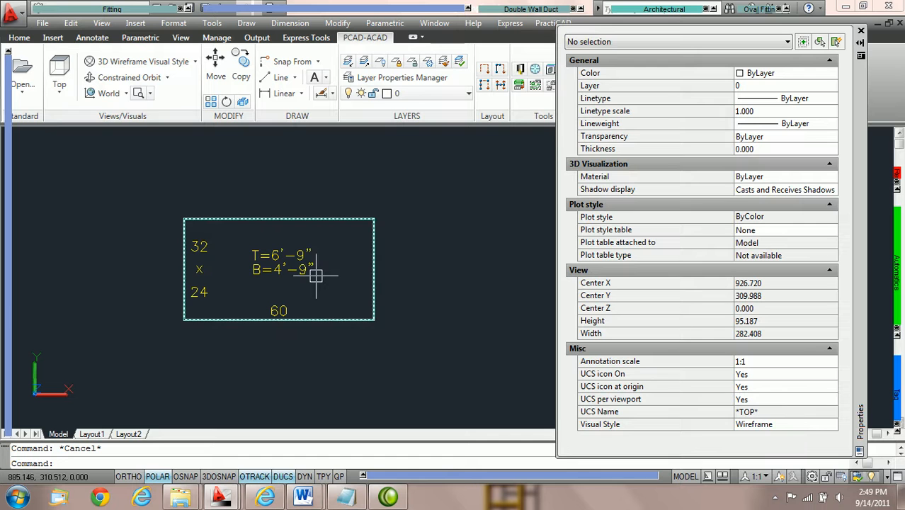
# Step: Set the rectangular duct's bottom elevation to 5' in the Rect Duct elevation view
pyautogui.moveTo(316, 275)
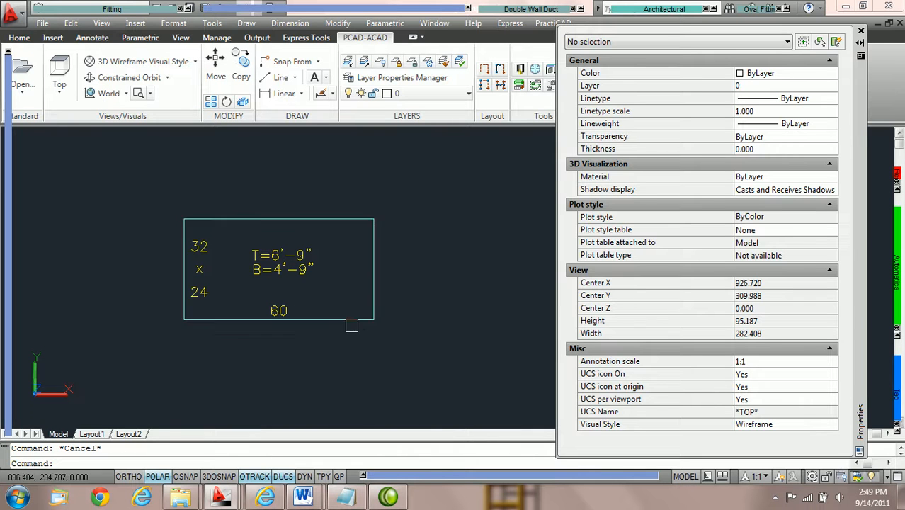
pyautogui.click(351, 319)
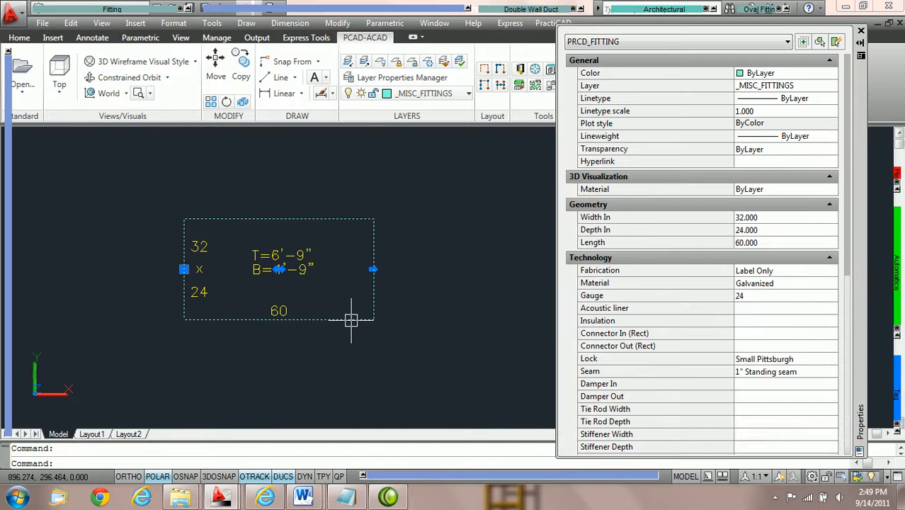
pyautogui.moveTo(5, 354)
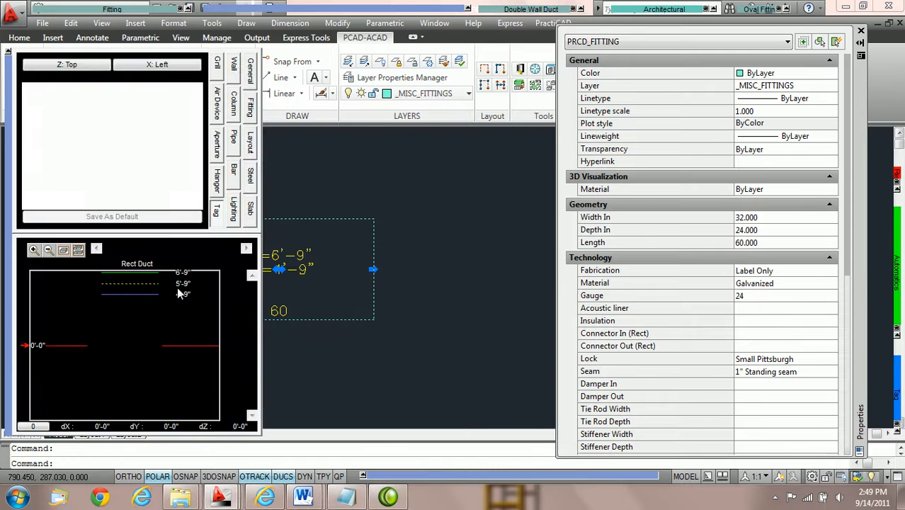
pyautogui.click(79, 250)
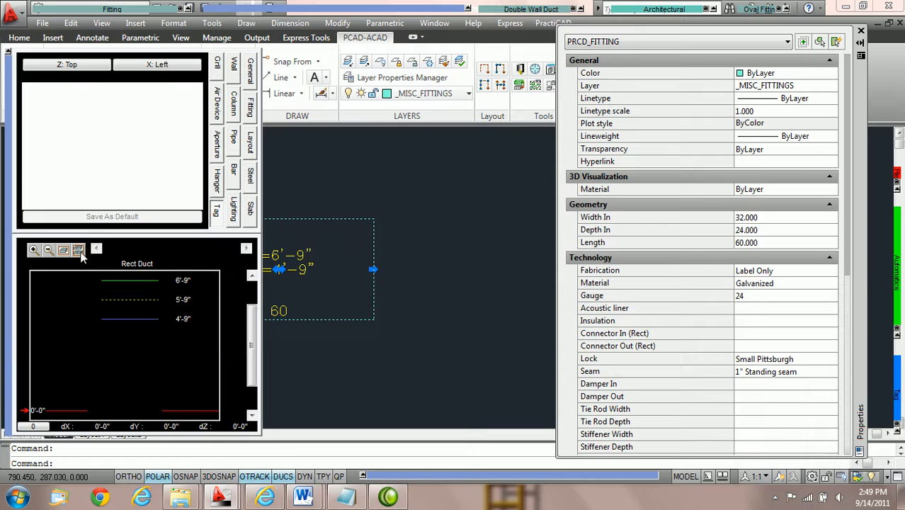
pyautogui.doubleClick(189, 317)
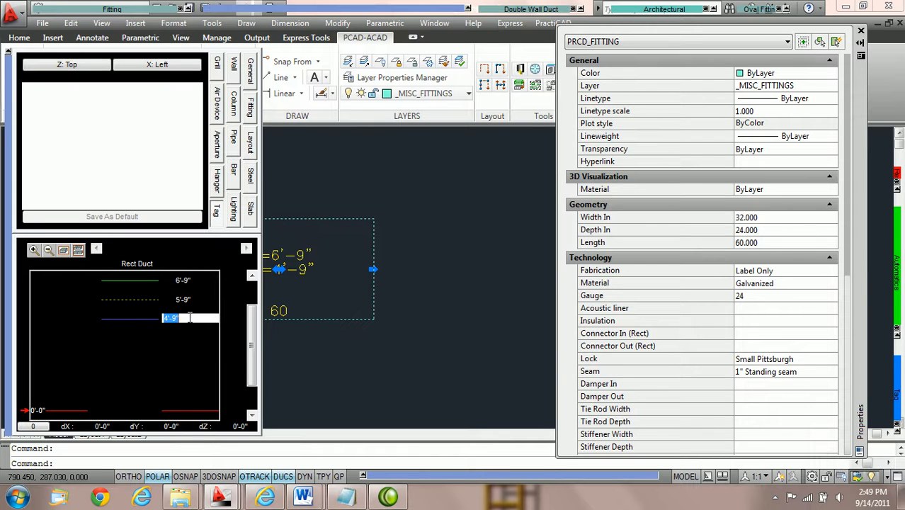
pyautogui.write("5'")
pyautogui.press('Return')
pyautogui.press('Escape')
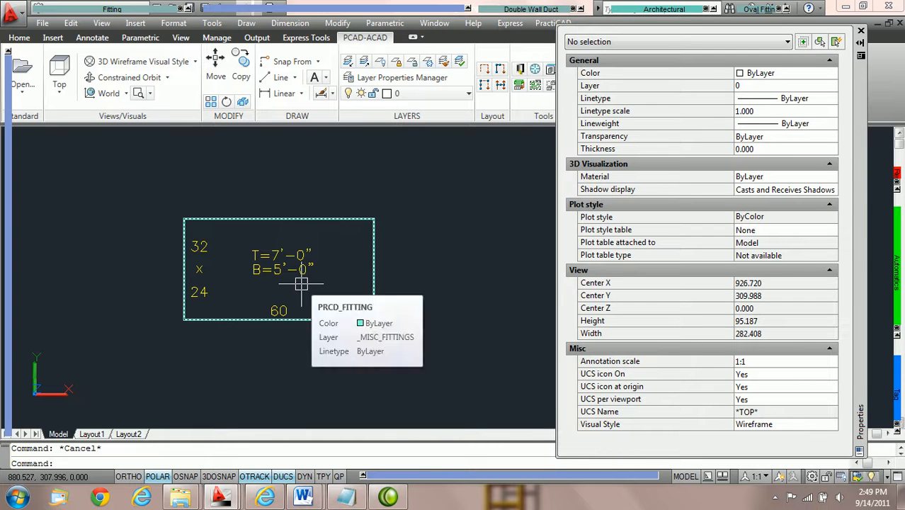
# Step: Examine the duct's geometry and technology properties, and close the Properties palette
pyautogui.moveTo(301, 284)
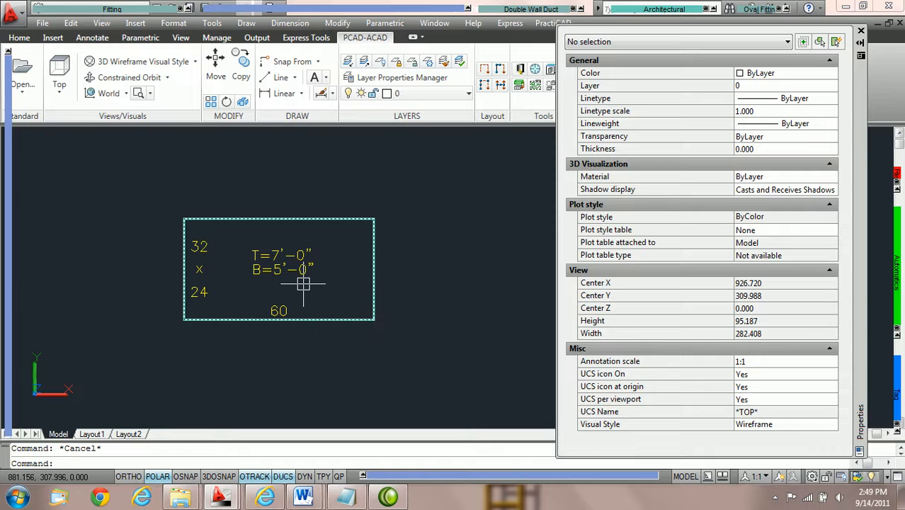
pyautogui.click(343, 214)
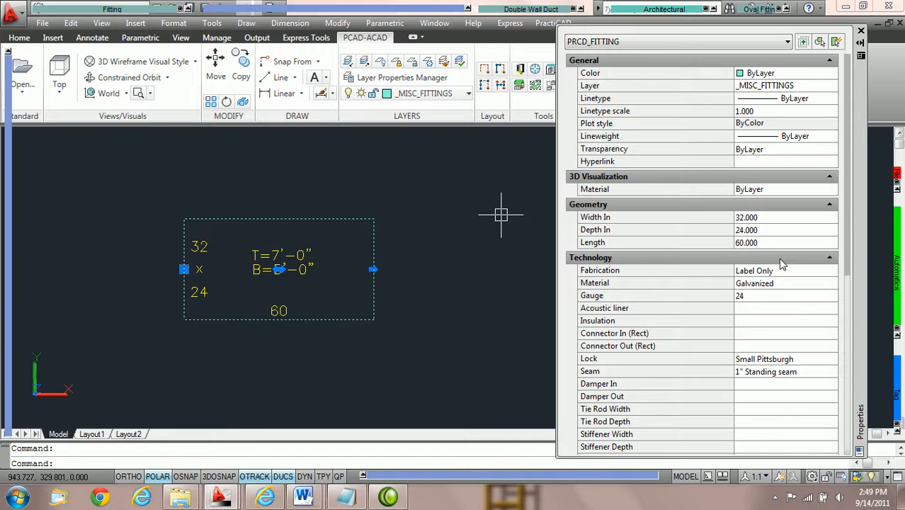
pyautogui.scroll(-3, 778, 241)
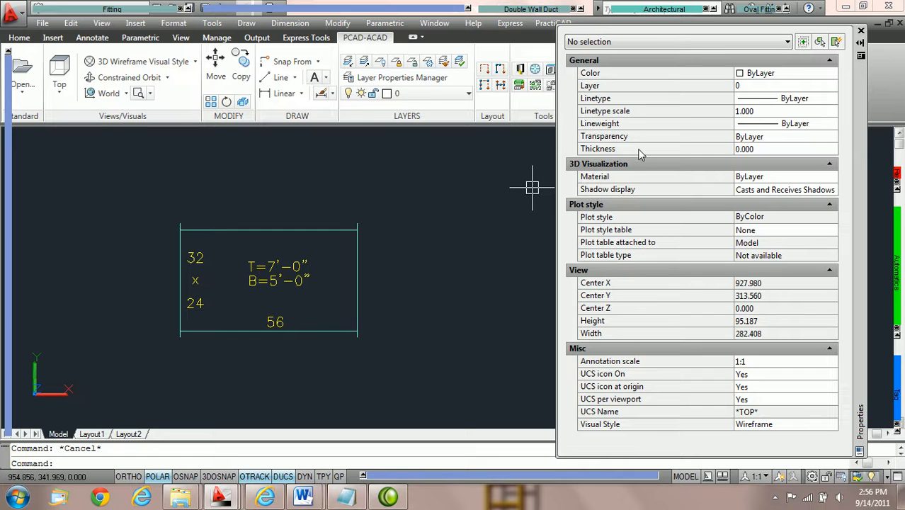
pyautogui.click(860, 32)
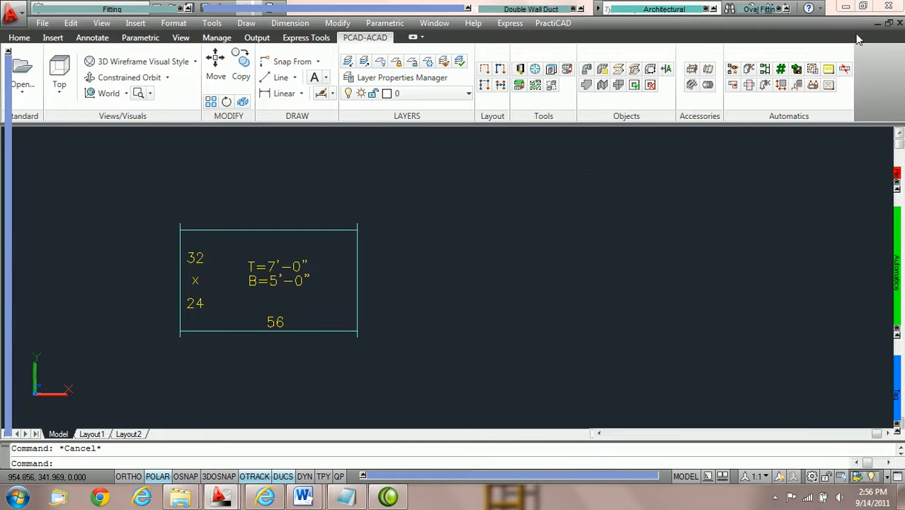
# Step: Open the duct for editing with Edit Fitting and show its preview in an isometric view
pyautogui.moveTo(375, 297); pyautogui.dragTo(428, 293, button='middle')
pyautogui.scroll(2, 447, 286)
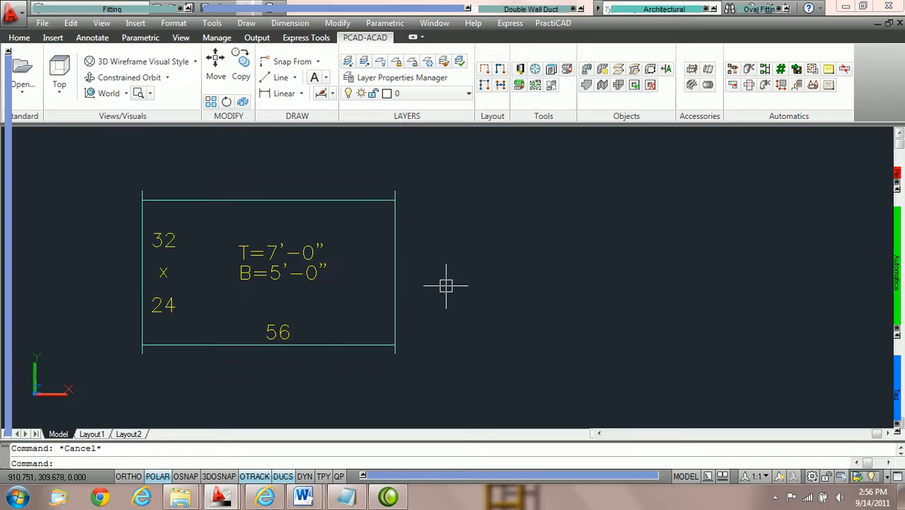
pyautogui.click(352, 200)
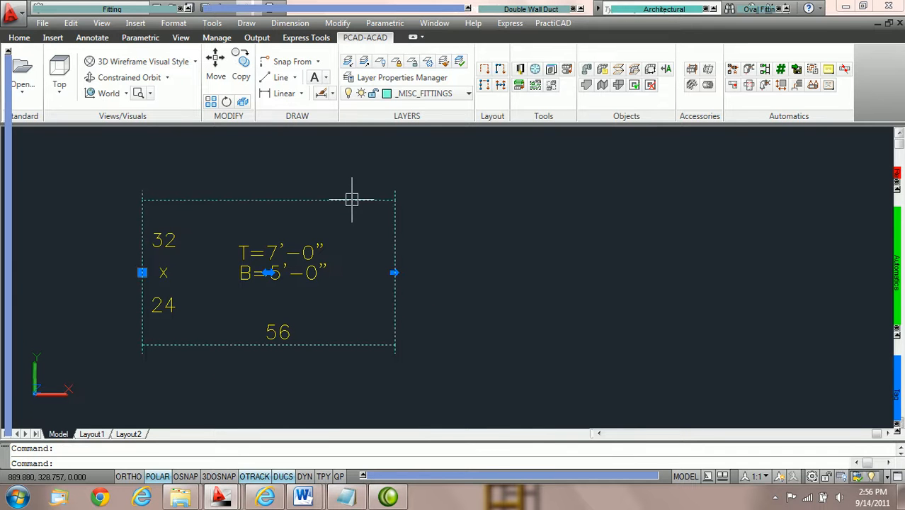
pyautogui.rightClick(352, 199)
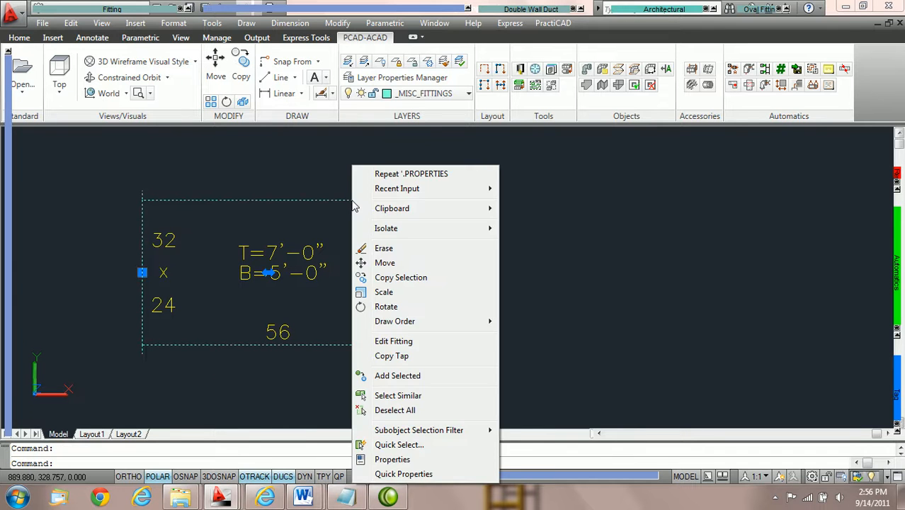
pyautogui.click(398, 344)
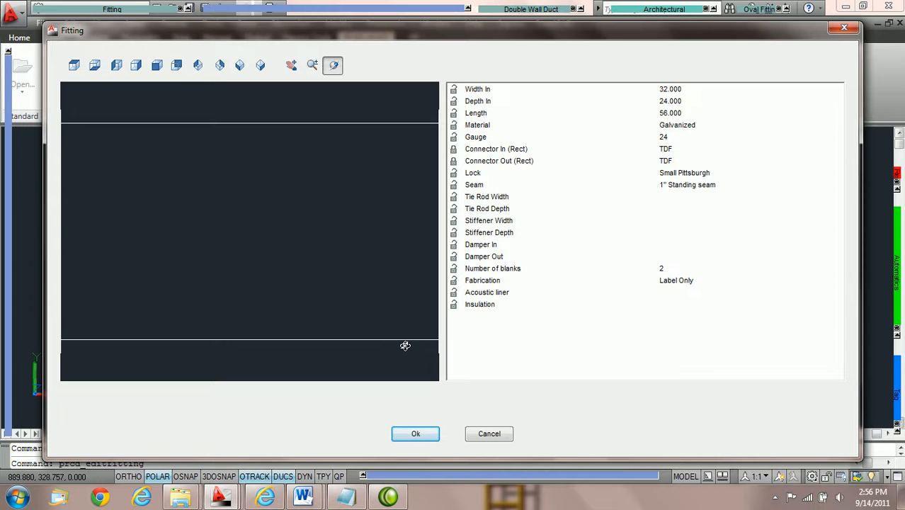
pyautogui.click(198, 65)
pyautogui.click(219, 65)
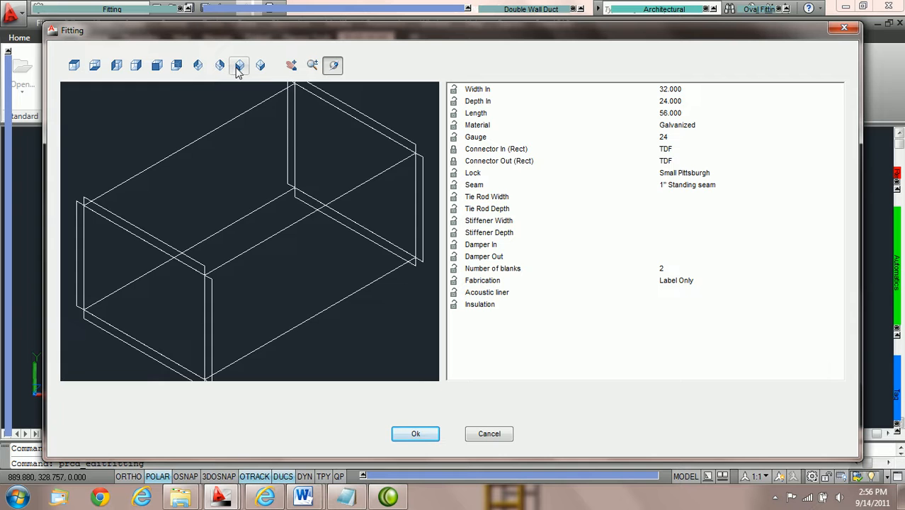
pyautogui.scroll(-1, 252, 222)
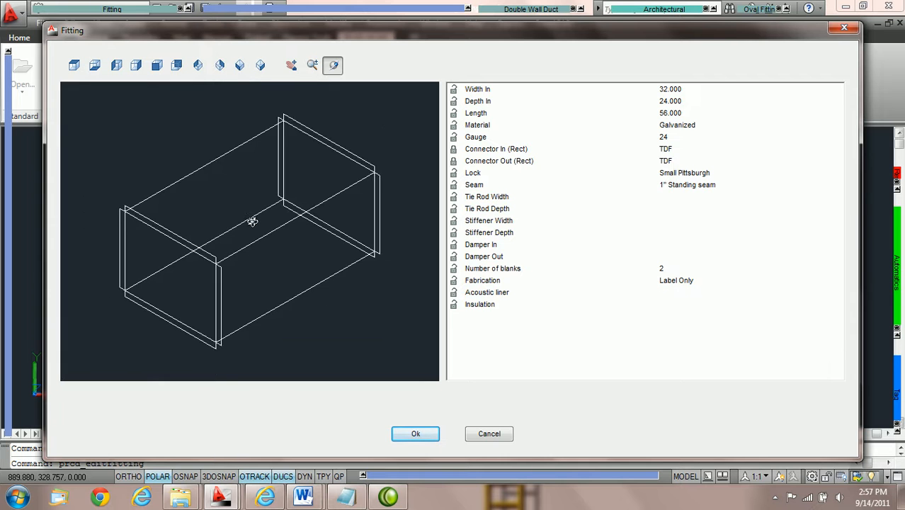
pyautogui.scroll(1, 252, 222)
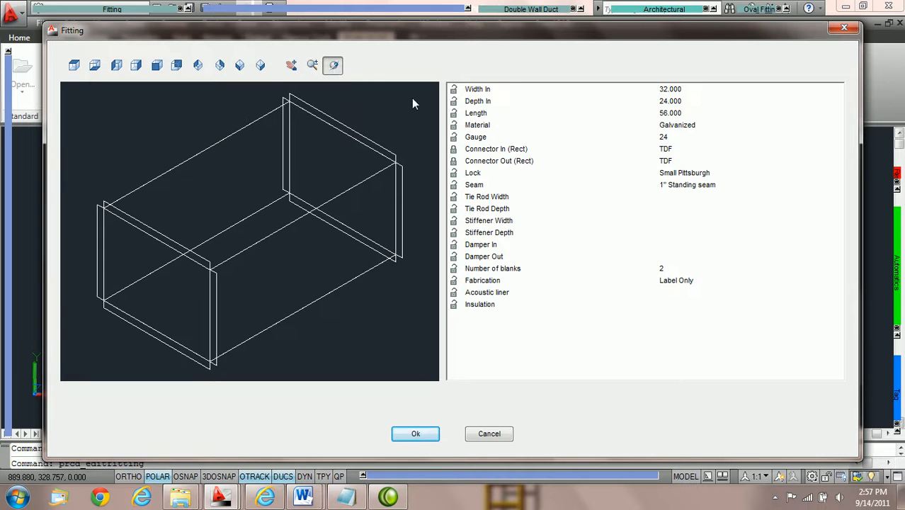
# Step: Try several Width In values for the duct in the fitting editor, settle on 40, and apply the edit
pyautogui.click(696, 87)
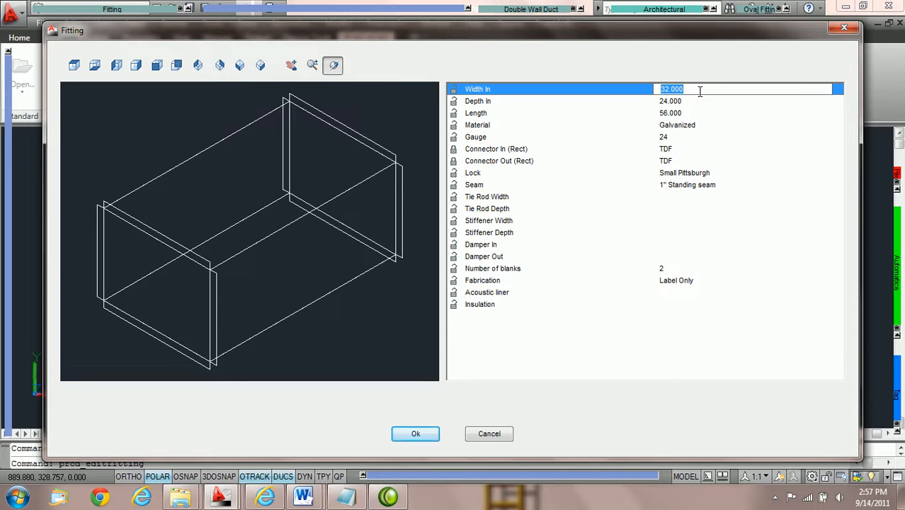
pyautogui.write('36')
pyautogui.press('Return')
pyautogui.write('50')
pyautogui.press('Return')
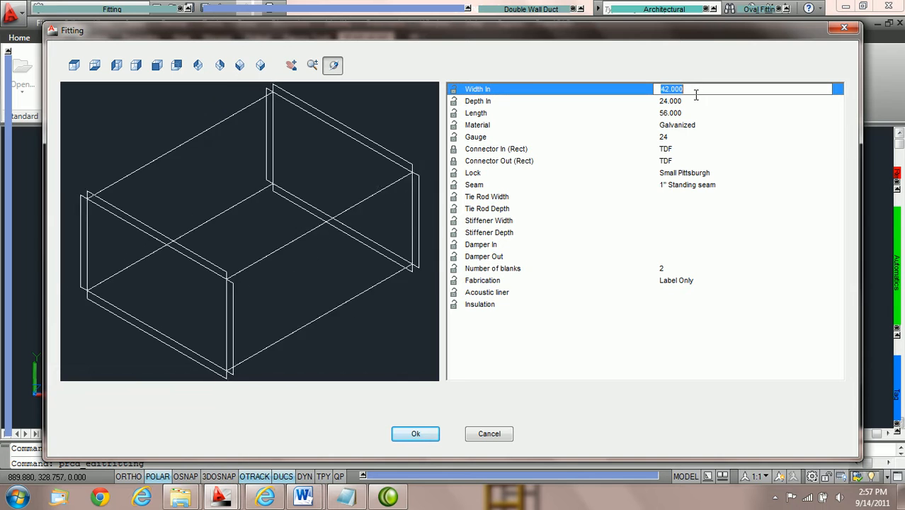
pyautogui.write('40')
pyautogui.press('Tab')
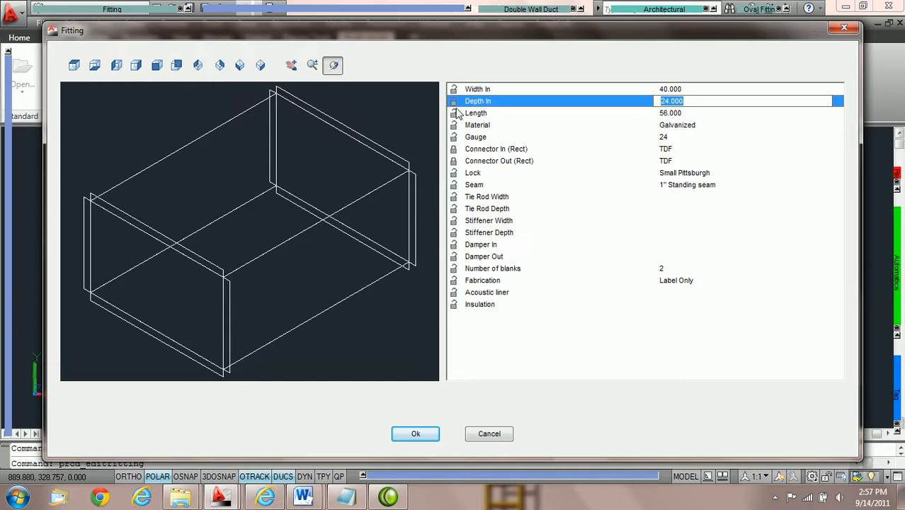
pyautogui.click(453, 154)
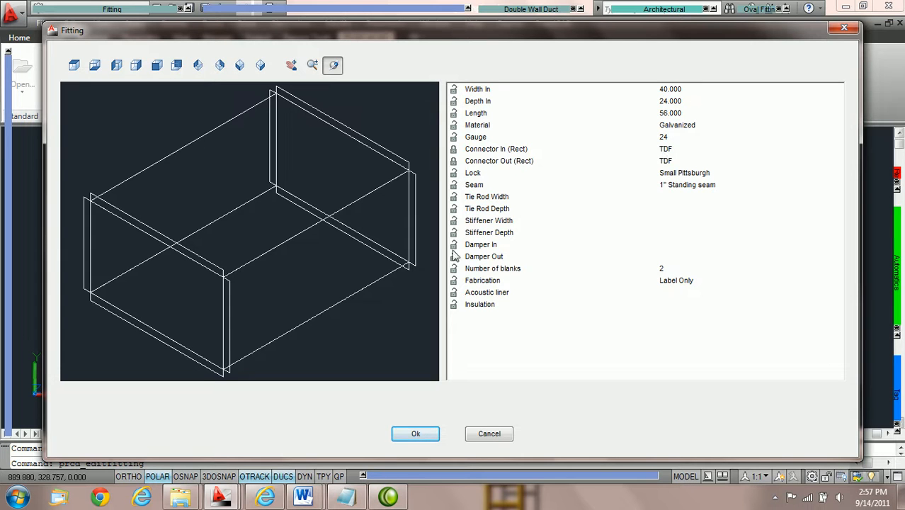
pyautogui.click(418, 434)
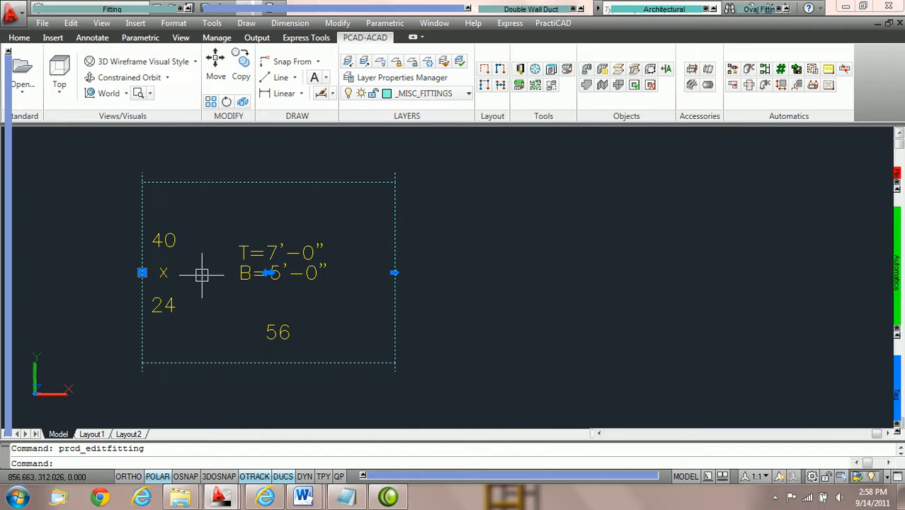
# Step: Try to change the duct's Connector In (Rect) property to S&D
pyautogui.doubleClick(284, 183)
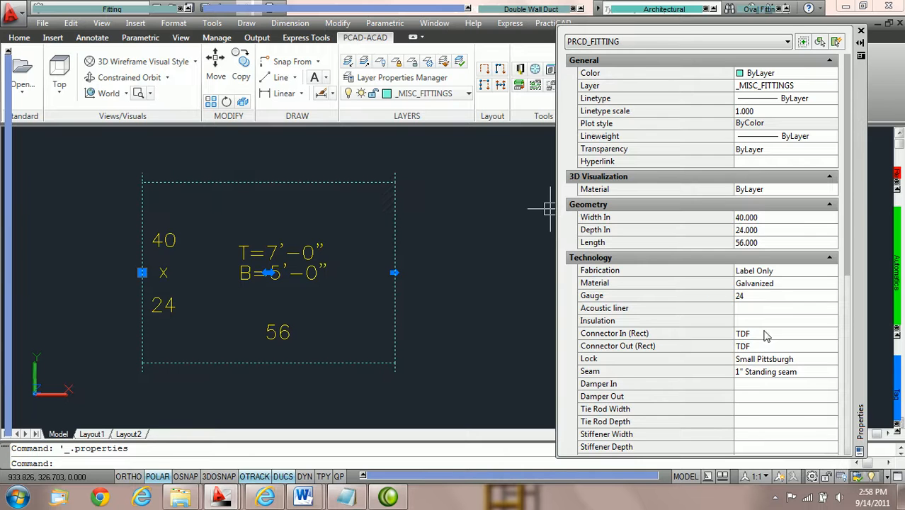
pyautogui.click(834, 336)
pyautogui.click(834, 336)
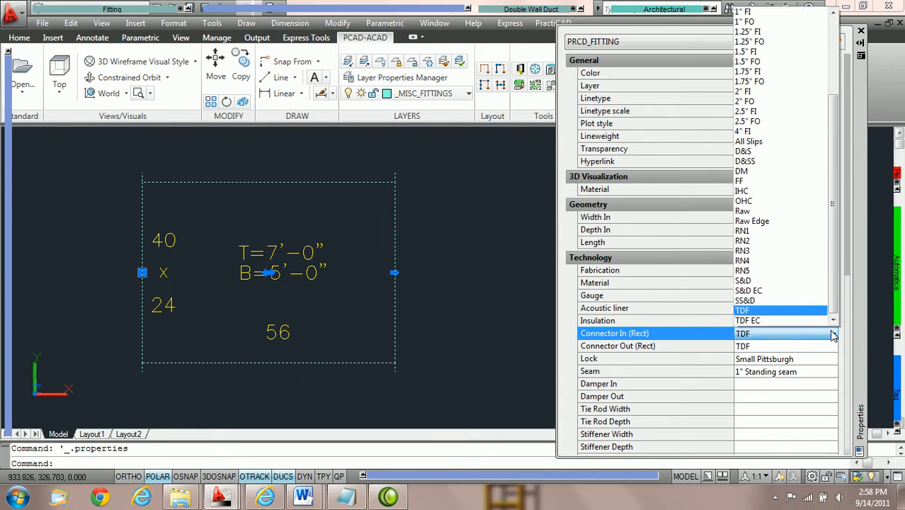
pyautogui.click(802, 284)
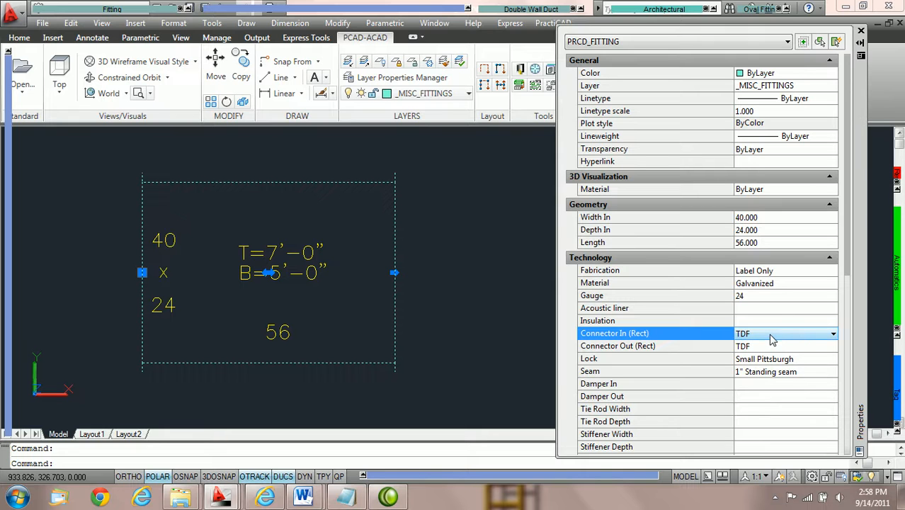
# Step: Review the duct's values with Edit Fitting, accept the dialog, and retry setting Connector In (Rect) to S&D
pyautogui.rightClick(352, 185)
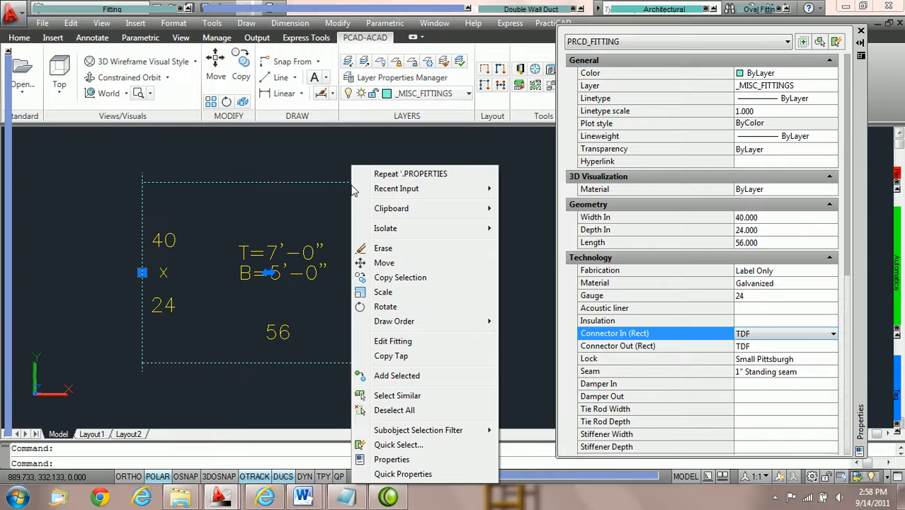
pyautogui.click(415, 341)
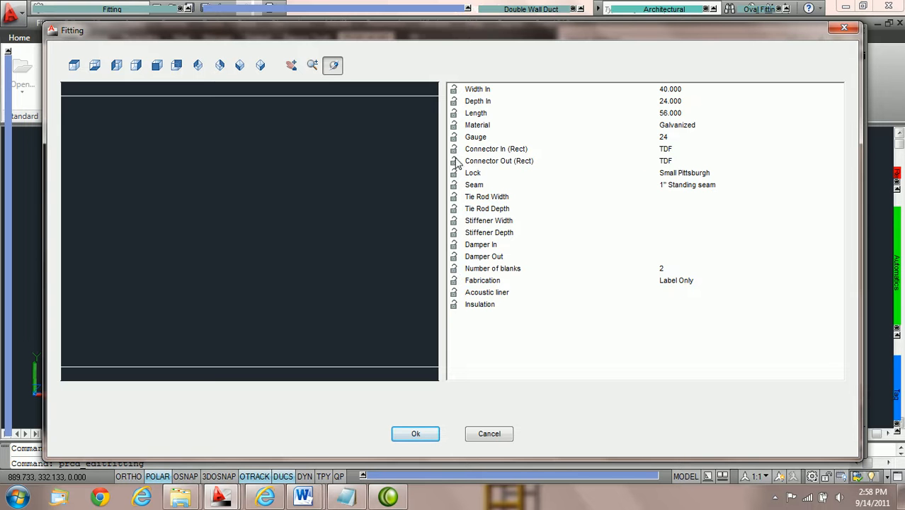
pyautogui.click(416, 433)
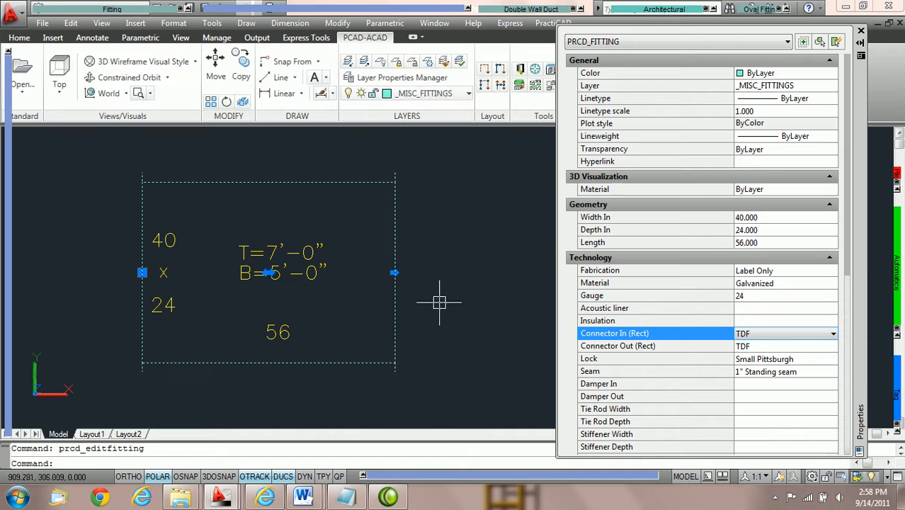
pyautogui.click(832, 334)
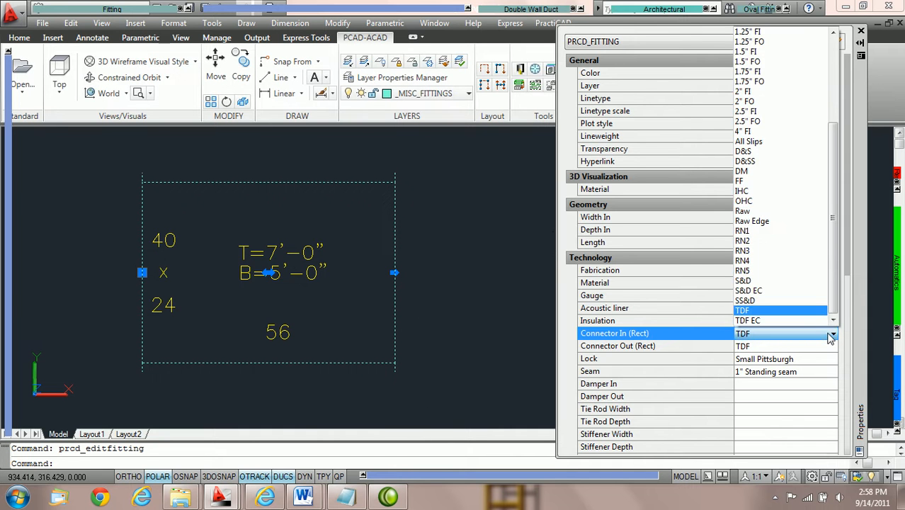
pyautogui.click(802, 283)
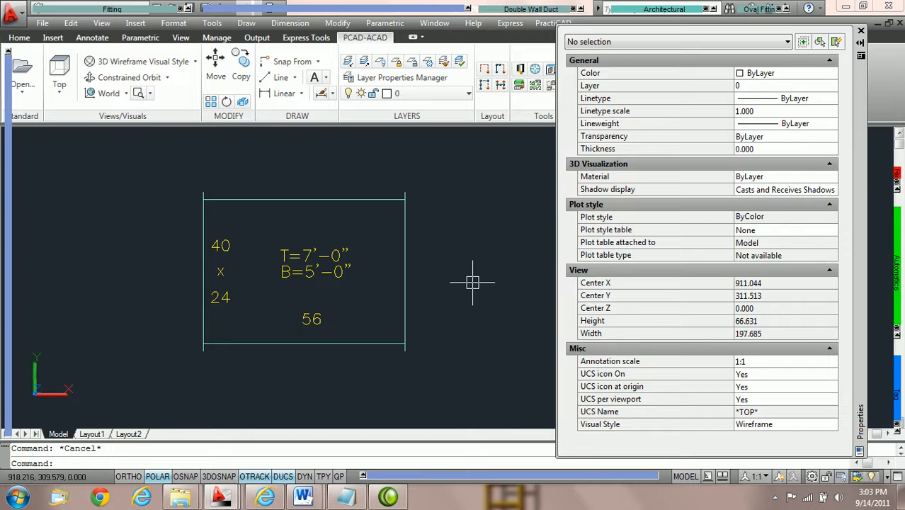
# Step: Select the rectangular duct and set its Fabrication property to Cut & Label
pyautogui.click(300, 200)
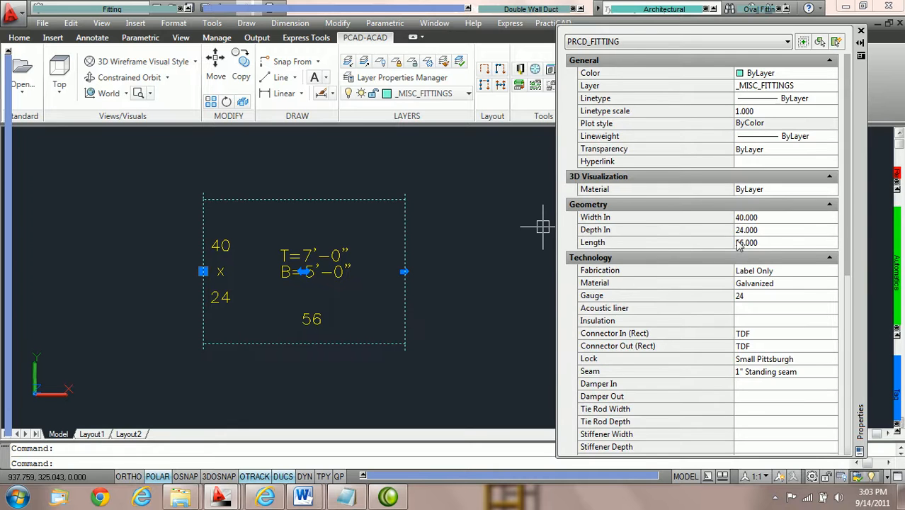
pyautogui.scroll(-2, 786, 212)
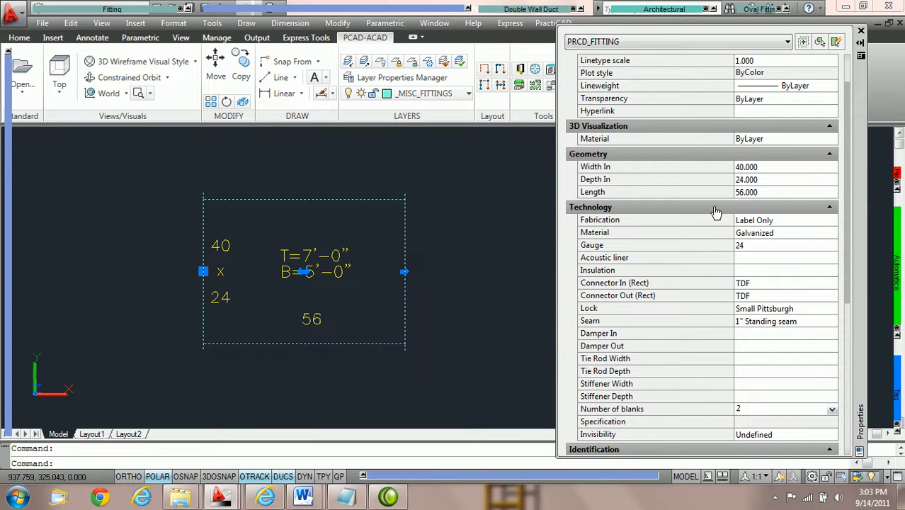
pyautogui.click(832, 222)
pyautogui.click(833, 223)
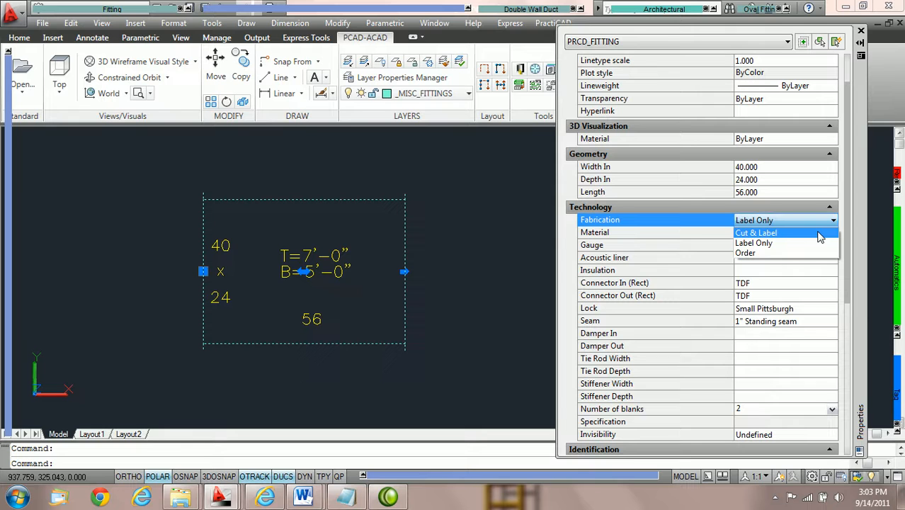
pyautogui.click(819, 233)
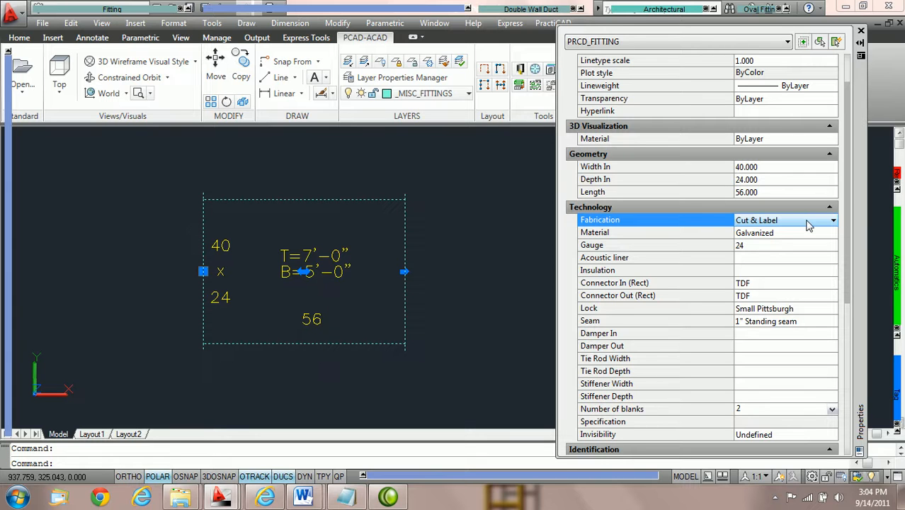
pyautogui.click(808, 224)
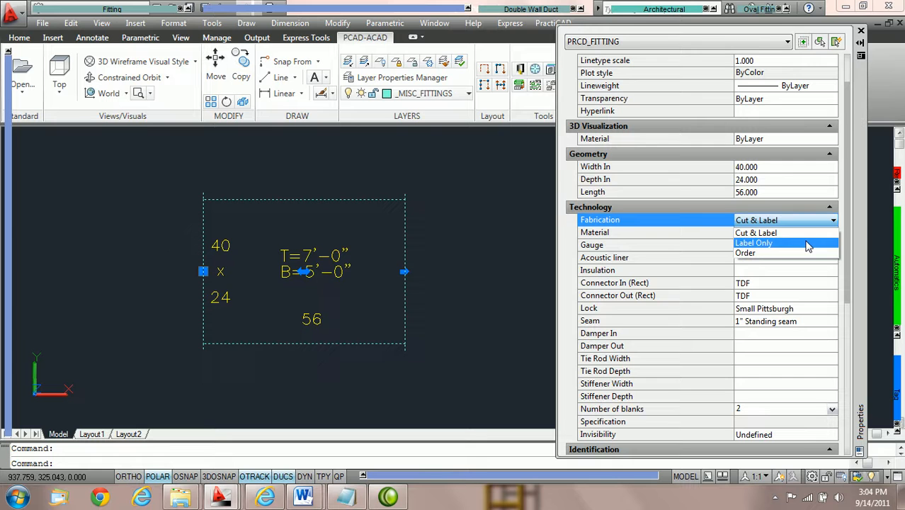
pyautogui.click(808, 233)
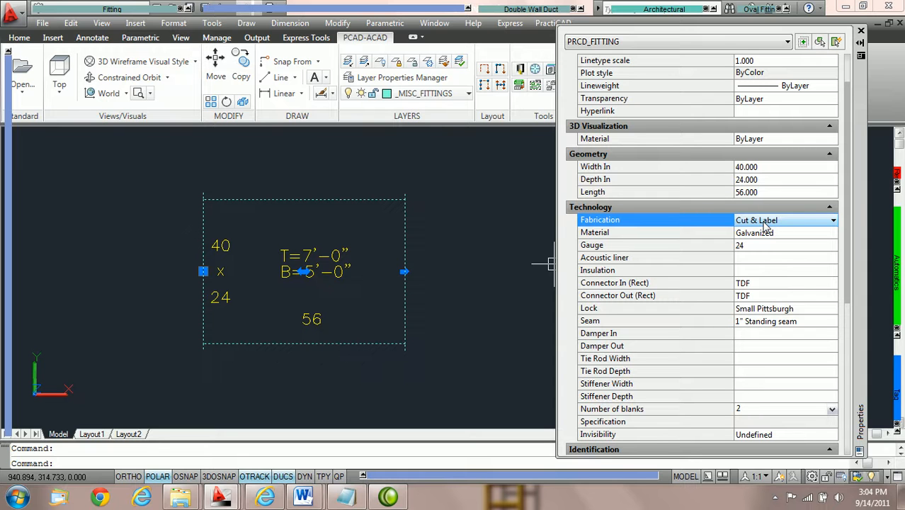
# Step: Set the duct's Connector In (Rect) to S&D and its Length to 45
pyautogui.click(816, 285)
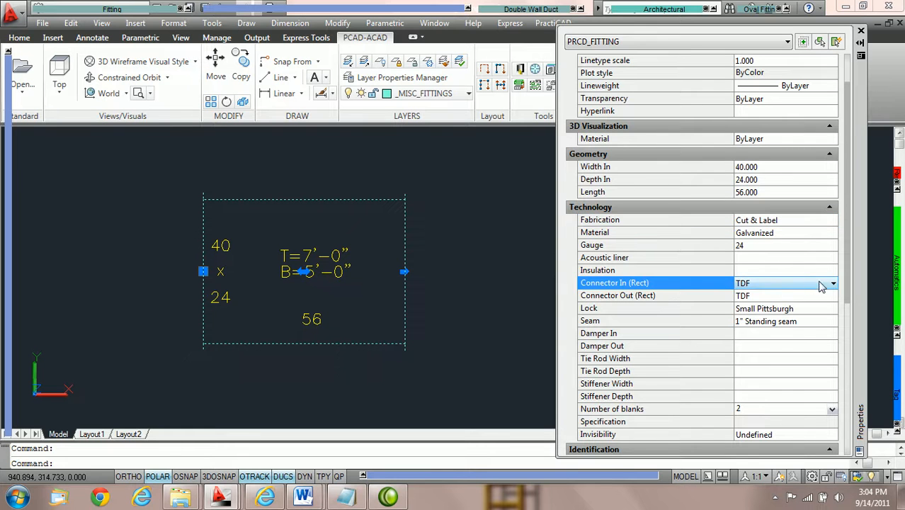
pyautogui.click(818, 284)
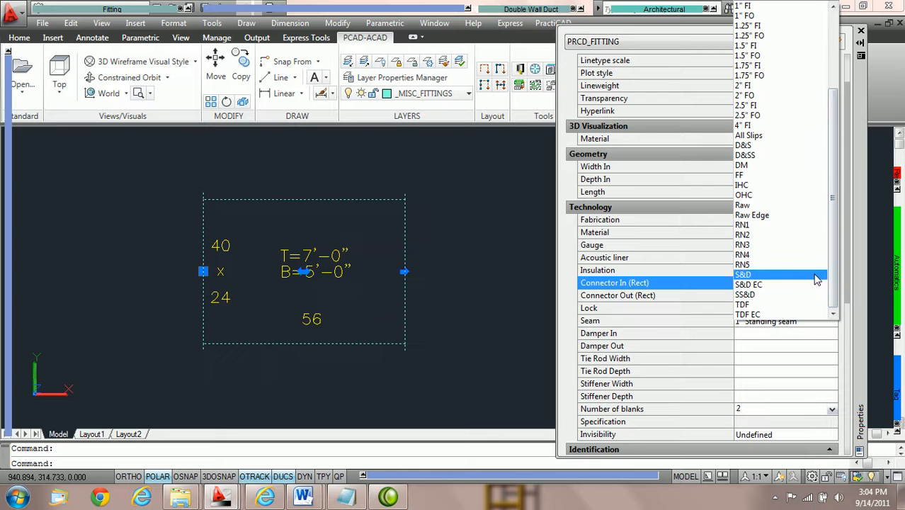
pyautogui.click(815, 276)
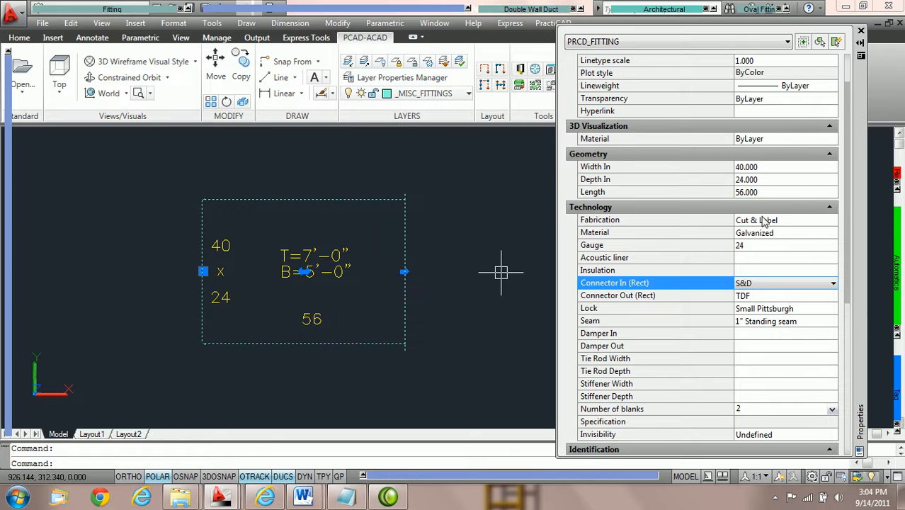
pyautogui.click(775, 192)
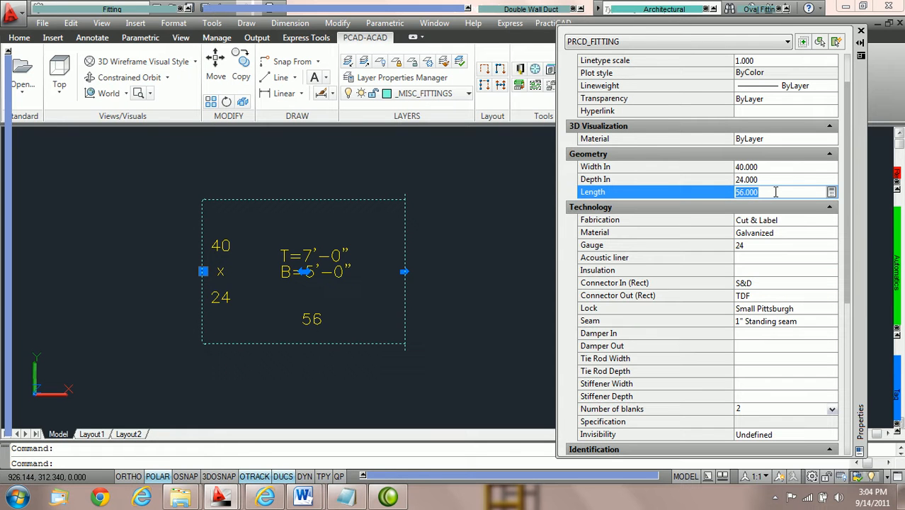
pyautogui.write('45')
pyautogui.press('Return')
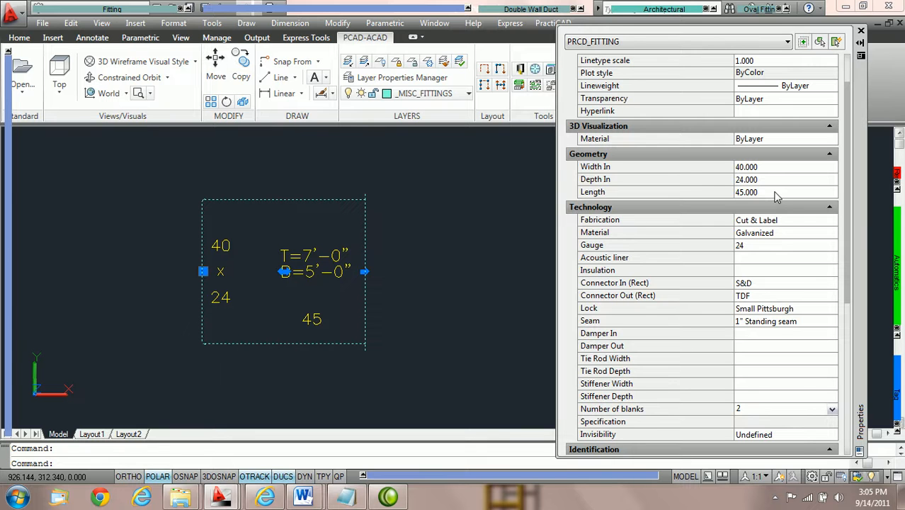
# Step: Set the duct's Fabrication to Label Only and its Connector In (Rect) to TDF
pyautogui.click(790, 224)
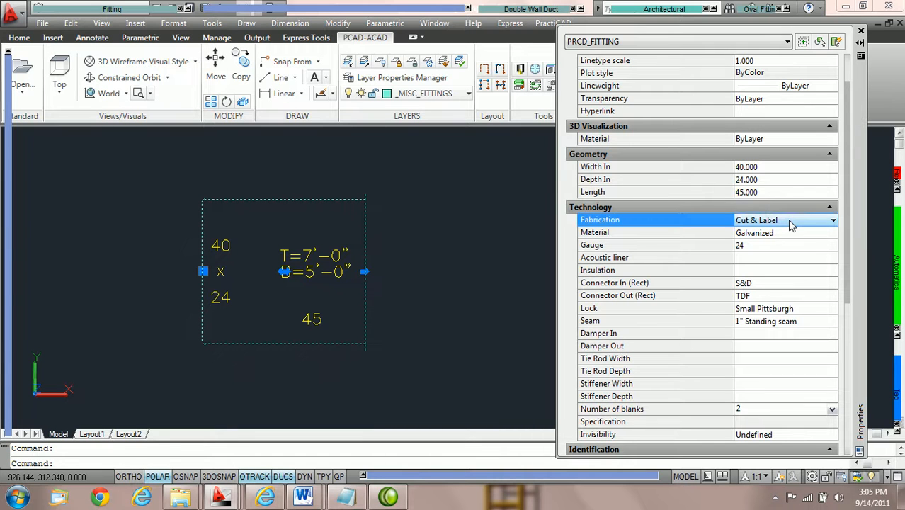
pyautogui.click(832, 223)
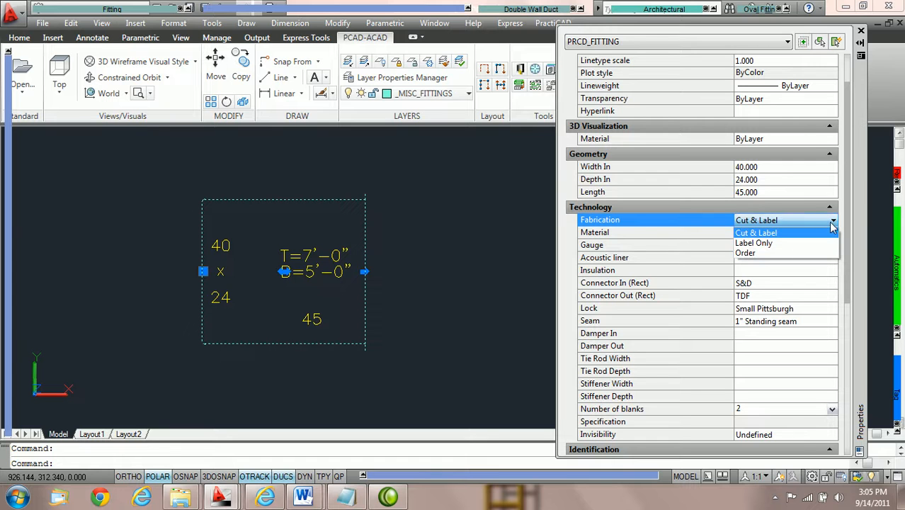
pyautogui.click(764, 243)
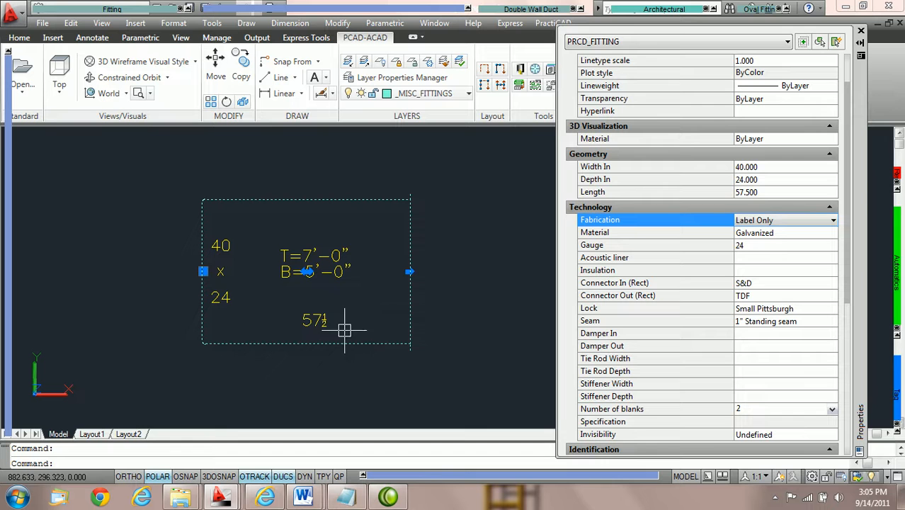
pyautogui.moveTo(335, 341)
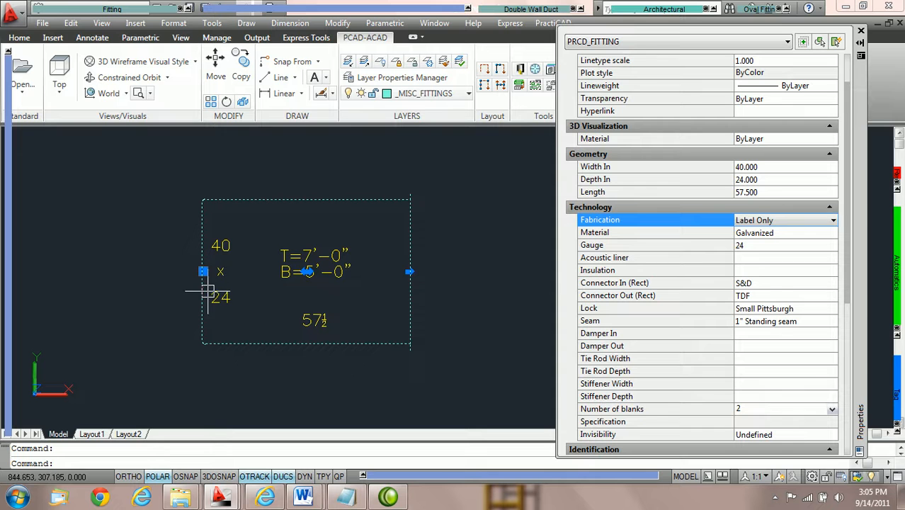
pyautogui.click(773, 285)
pyautogui.click(776, 287)
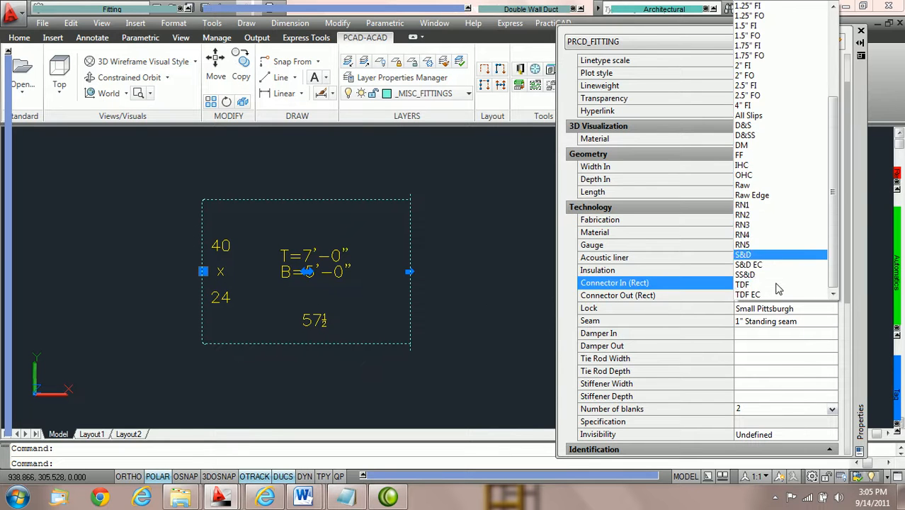
pyautogui.click(758, 285)
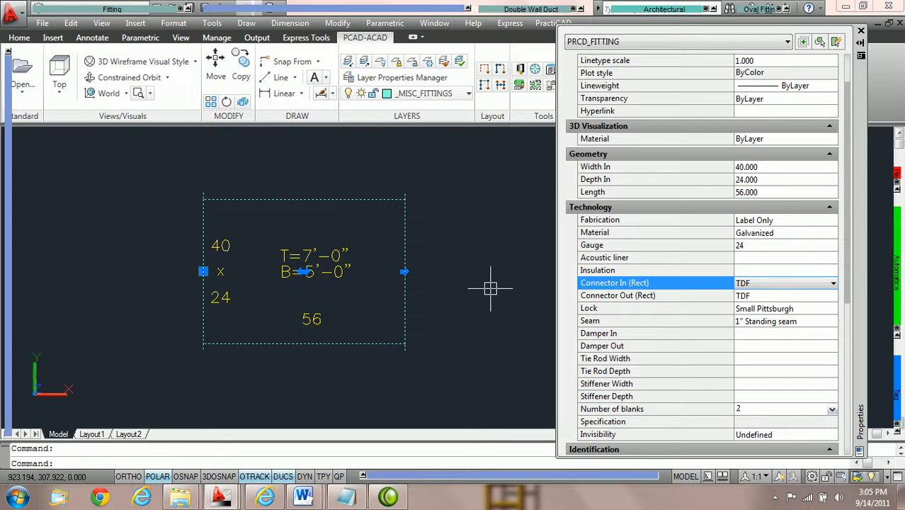
# Step: Deselect the duct, check the default stock lengths in the PractiCAD Libraries ductwork settings, and close the library
pyautogui.press('Escape')
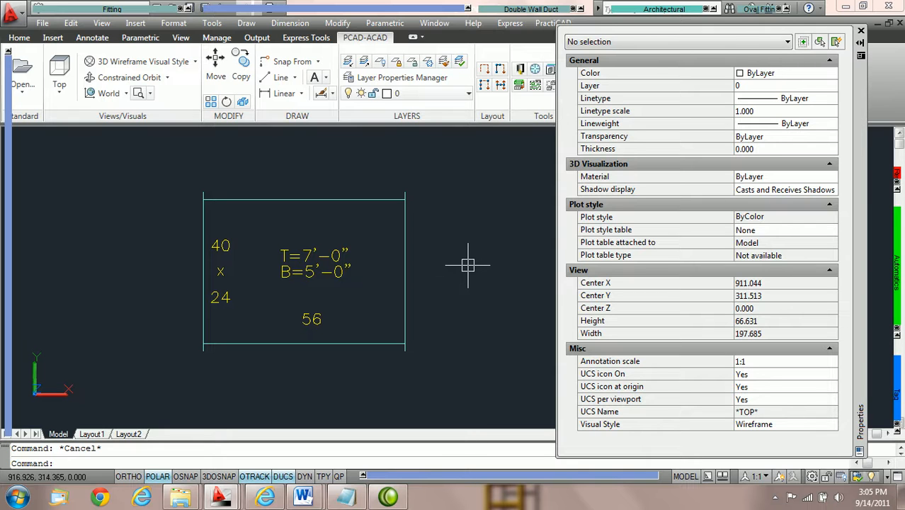
pyautogui.click(520, 69)
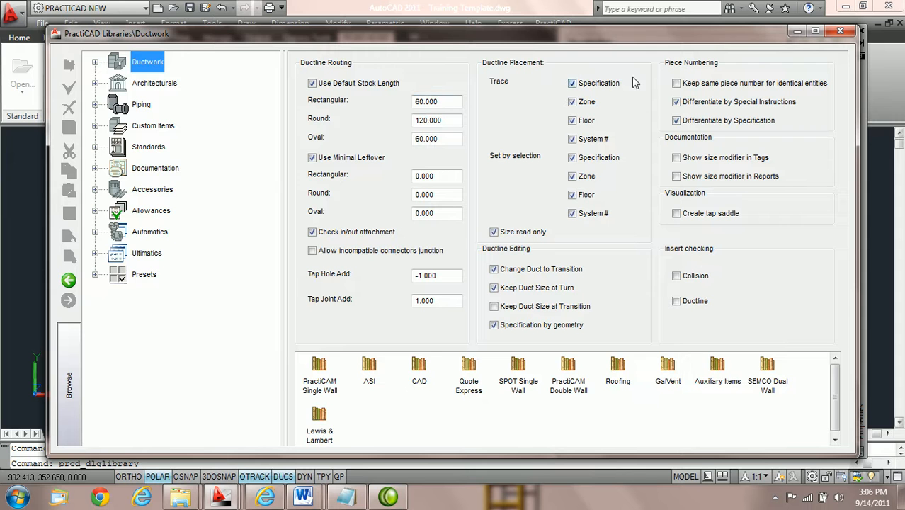
pyautogui.click(840, 33)
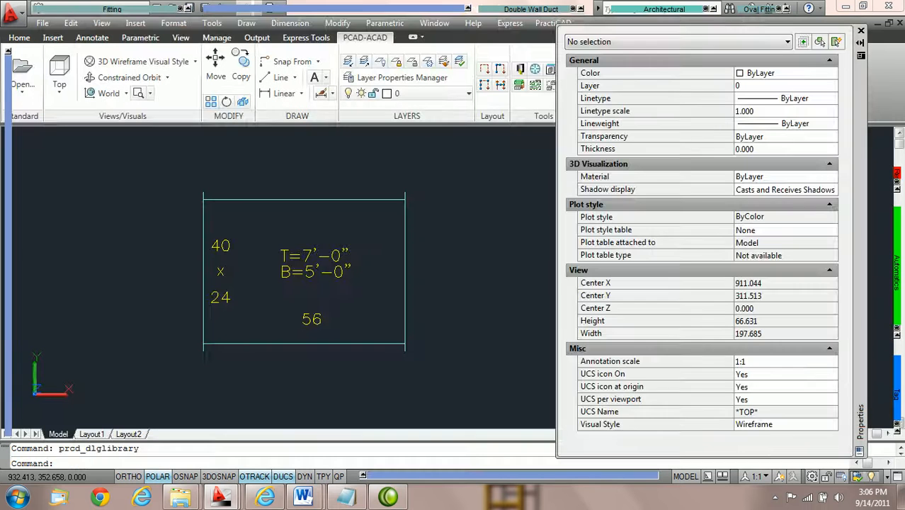
# Step: Select the duct and set both Connector In (Rect) and Connector Out (Rect) to S&D
pyautogui.click(352, 197)
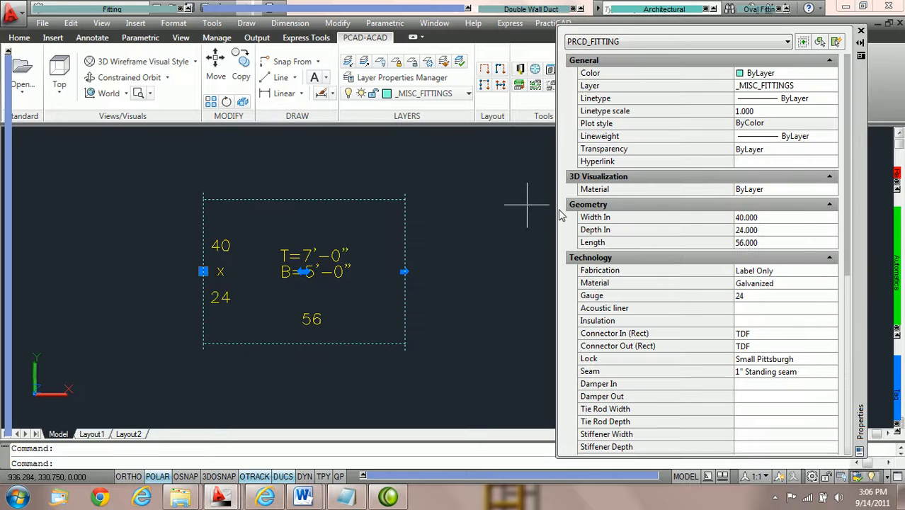
pyautogui.scroll(-1, 790, 216)
pyautogui.scroll(-2, 790, 215)
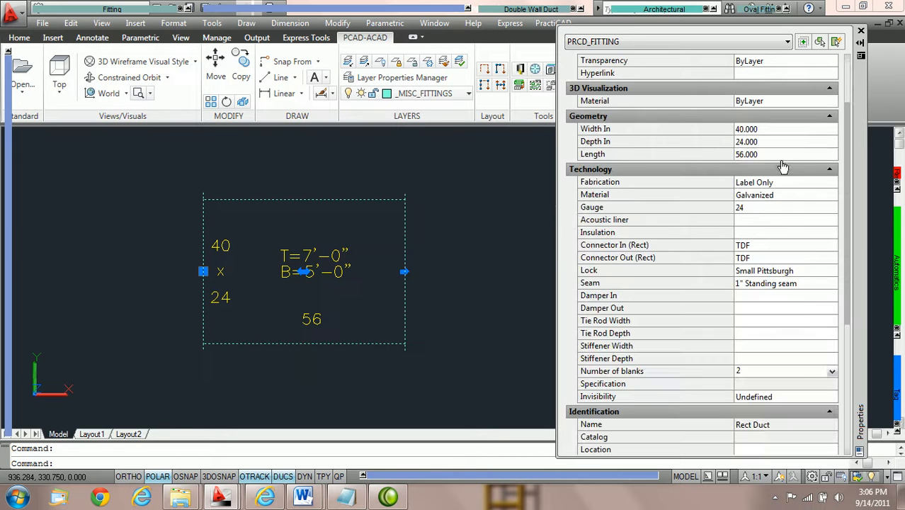
pyautogui.click(835, 247)
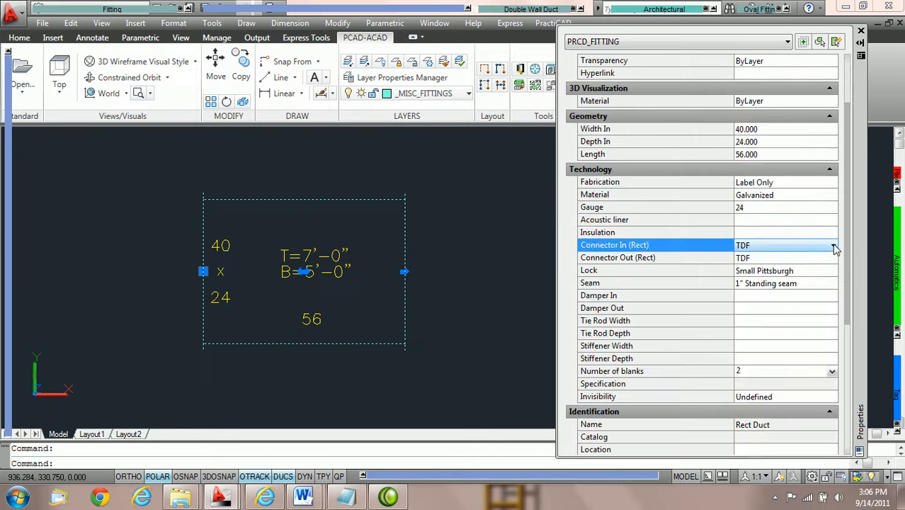
pyautogui.click(834, 246)
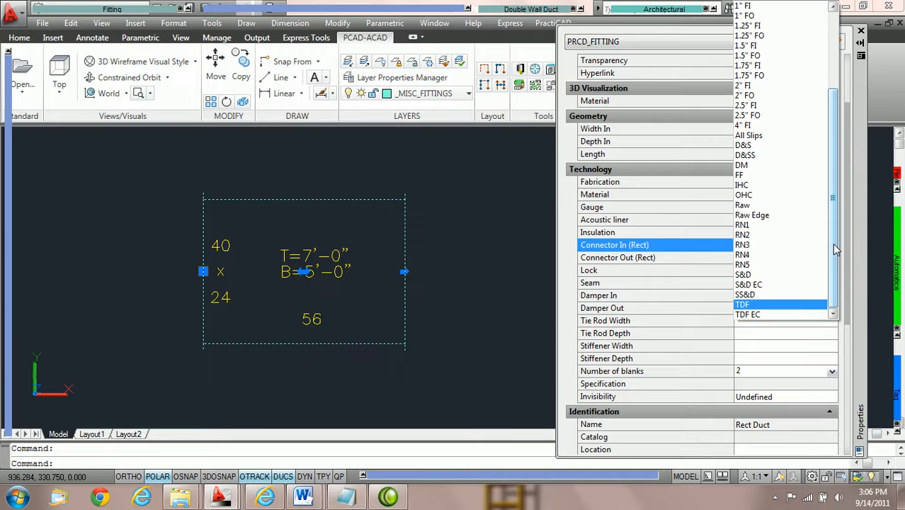
pyautogui.click(777, 275)
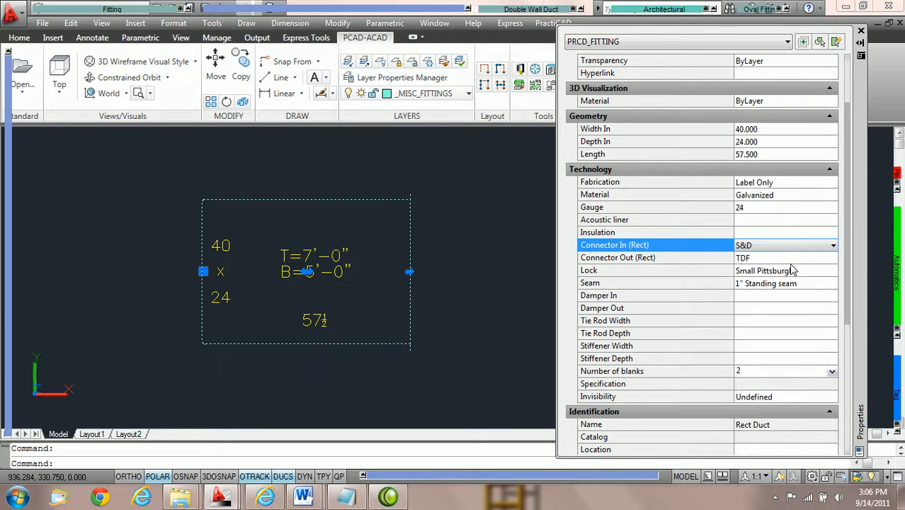
pyautogui.click(834, 259)
pyautogui.click(833, 259)
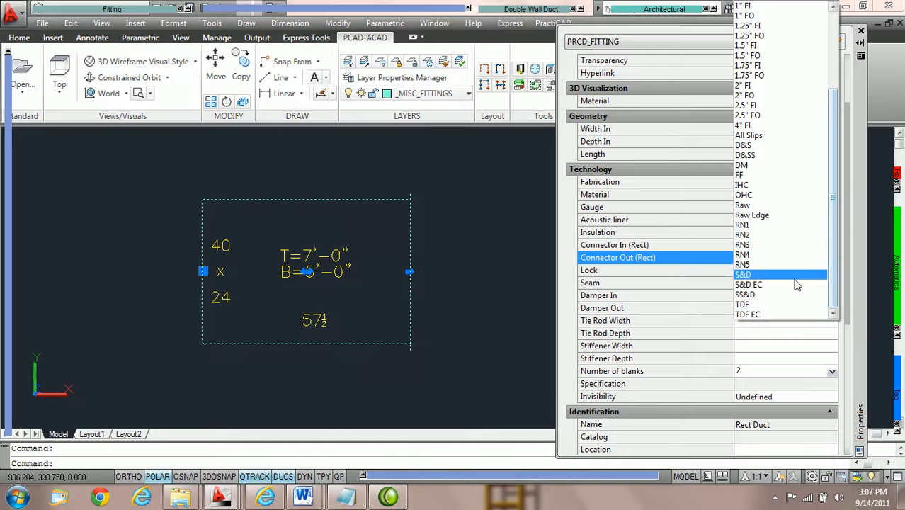
pyautogui.click(794, 278)
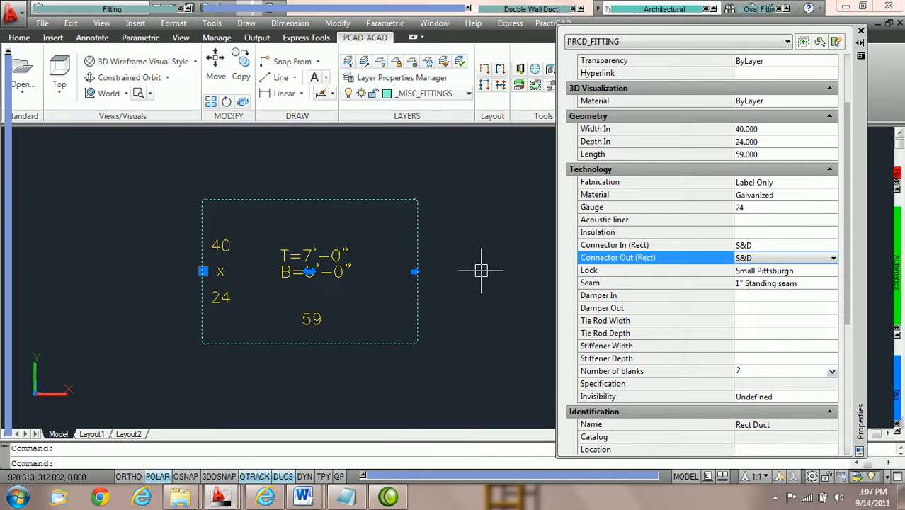
# Step: Set the duct's Length to 44 and return its Fabrication property to Label Only
pyautogui.click(778, 154)
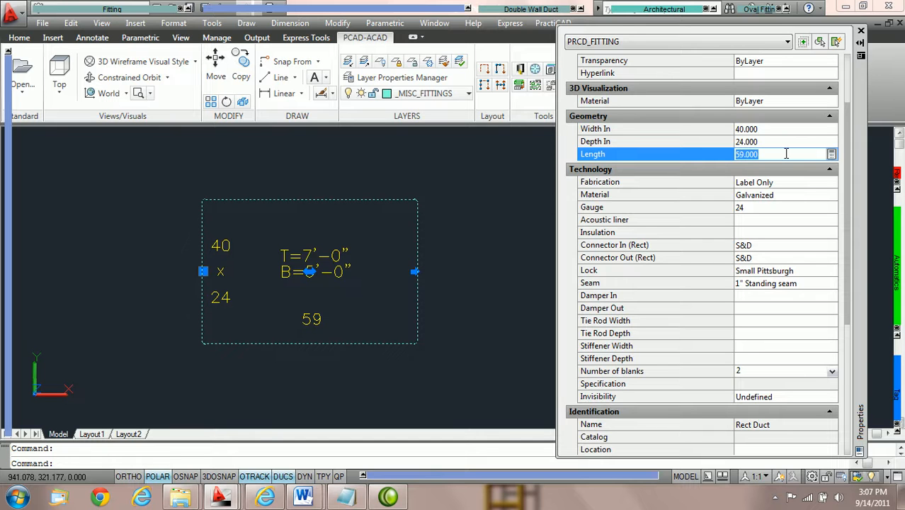
pyautogui.write('44')
pyautogui.press('Return')
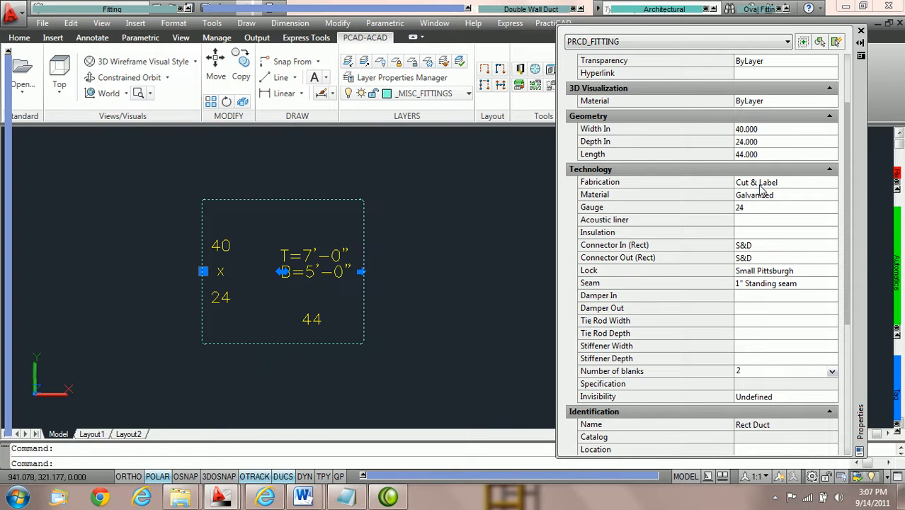
pyautogui.click(811, 185)
pyautogui.click(832, 182)
pyautogui.click(772, 205)
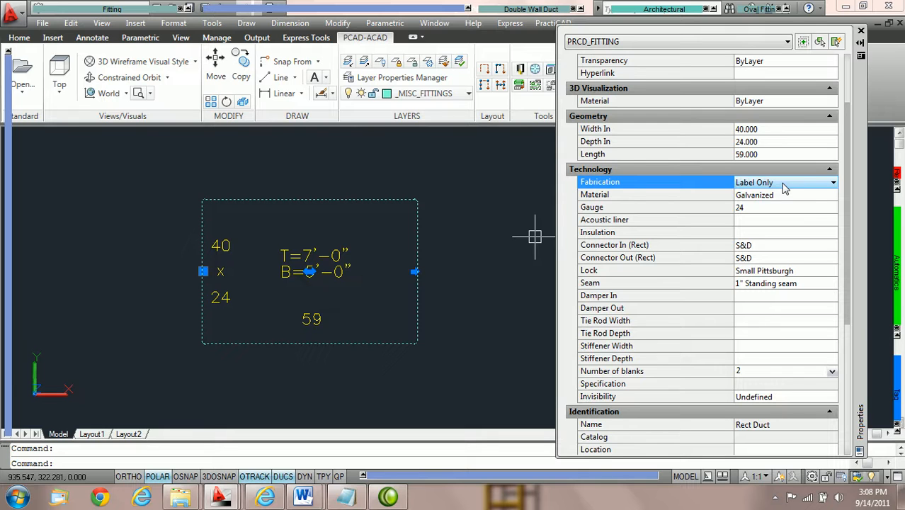
# Step: Switch the duct's Fabrication to Order and to Cut & Label, and return it to Label Only
pyautogui.click(814, 184)
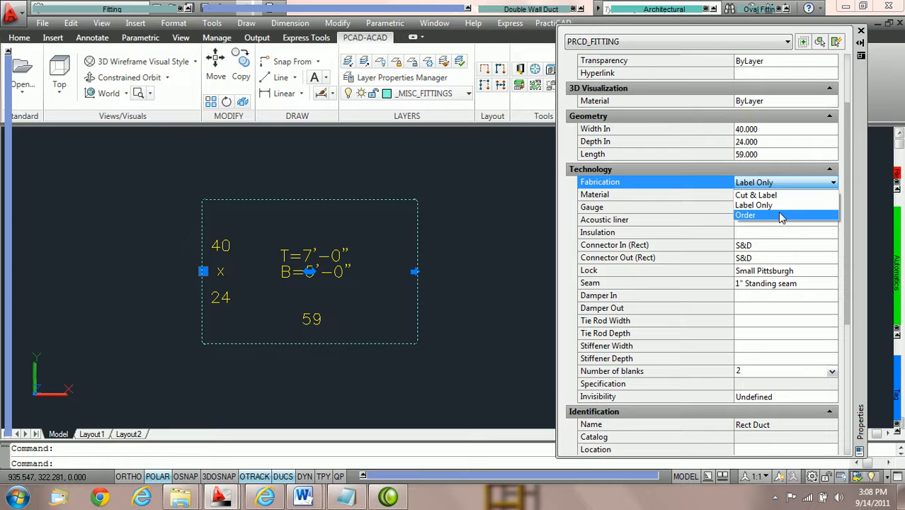
pyautogui.click(776, 214)
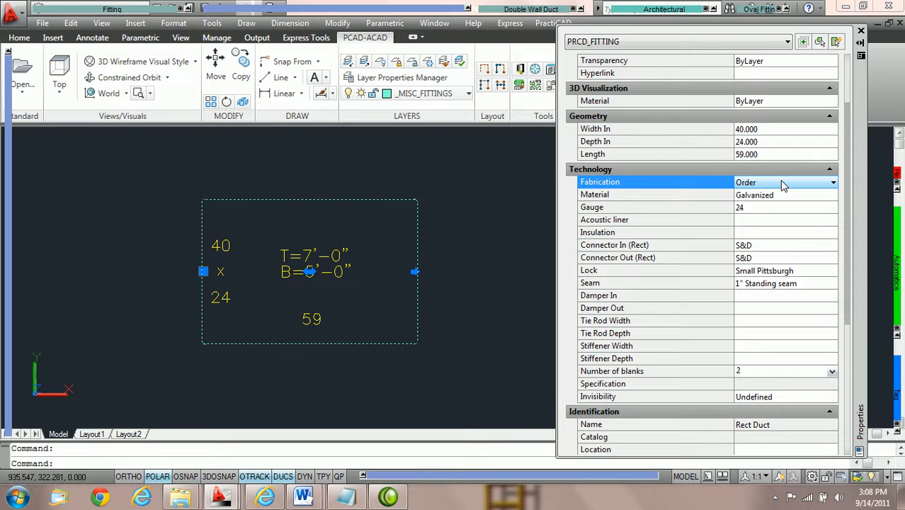
pyautogui.click(782, 184)
pyautogui.click(778, 195)
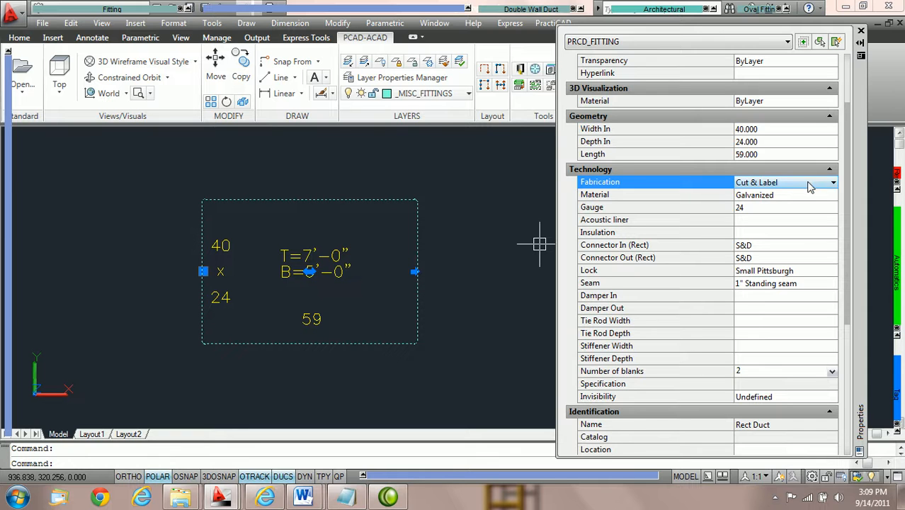
pyautogui.click(833, 185)
pyautogui.click(805, 204)
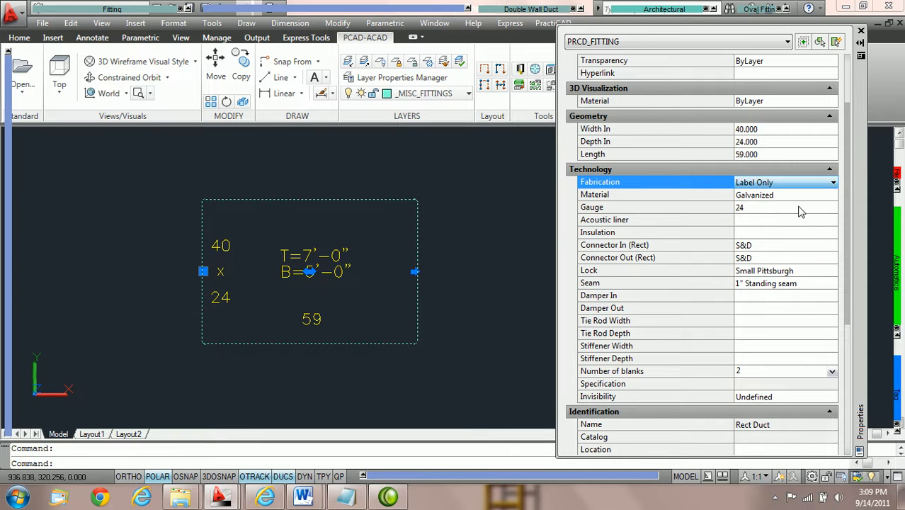
# Step: Set both Connector In (Rect) and Connector Out (Rect) of the duct to TDF
pyautogui.click(782, 248)
pyautogui.press('t')
pyautogui.click(774, 261)
pyautogui.press('t')
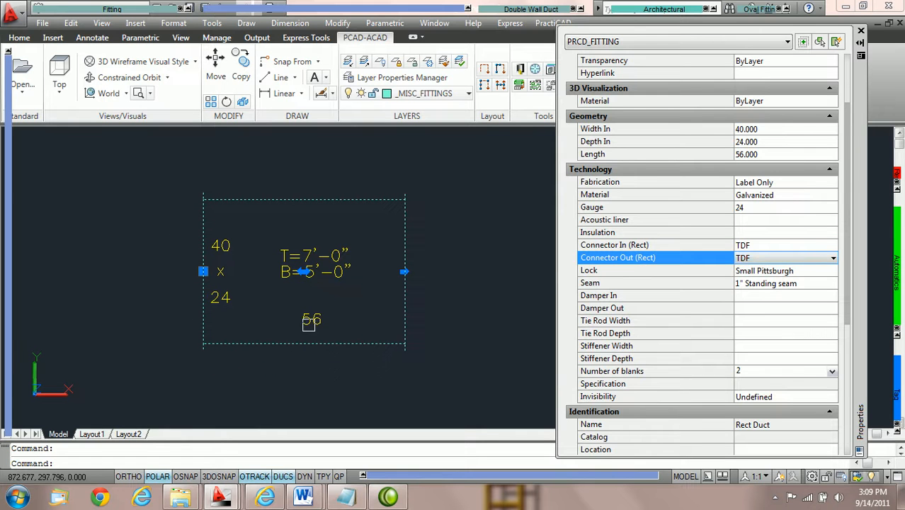
pyautogui.moveTo(317, 318)
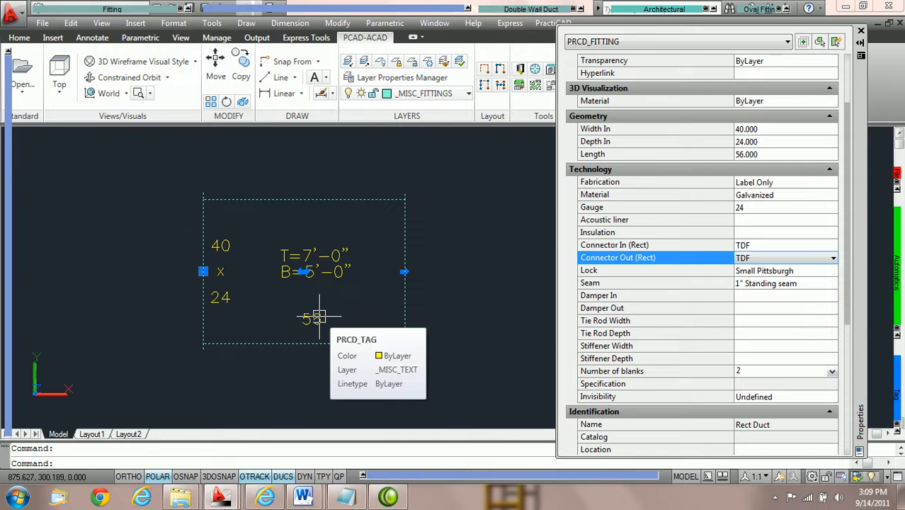
# Step: Set the duct's Fabrication property to Order
pyautogui.click(811, 186)
pyautogui.click(829, 183)
pyautogui.click(753, 215)
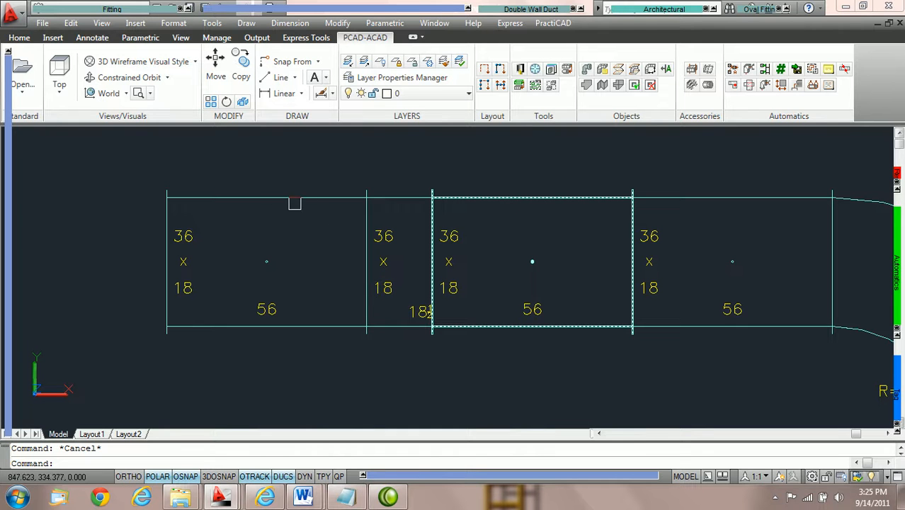
# Step: Select the leftmost 36 x 18 duct in the run and change its attachment end to Out 1
pyautogui.click(307, 200)
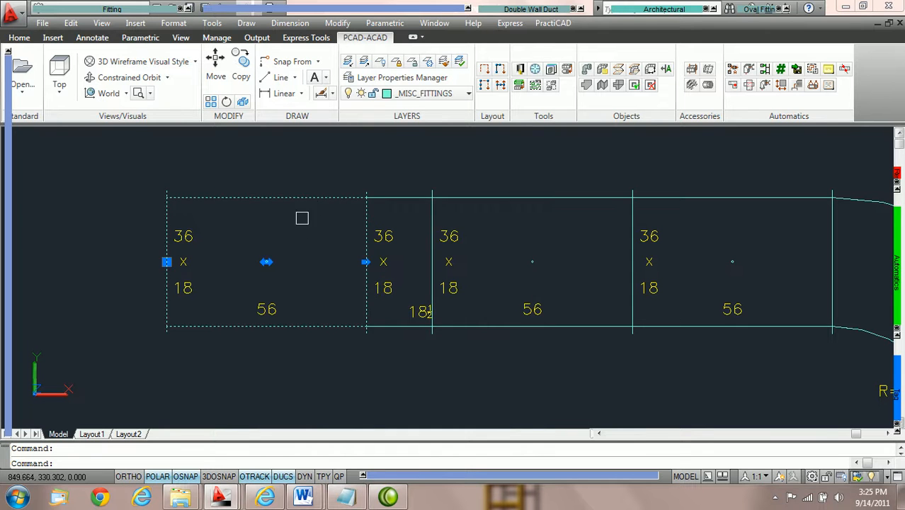
pyautogui.scroll(1, 259, 279)
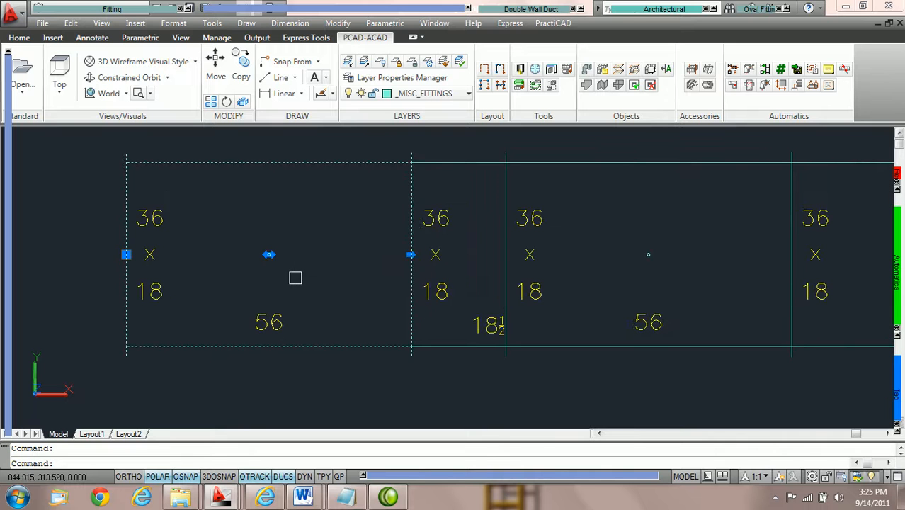
pyautogui.moveTo(344, 265); pyautogui.dragTo(434, 259, button='middle')
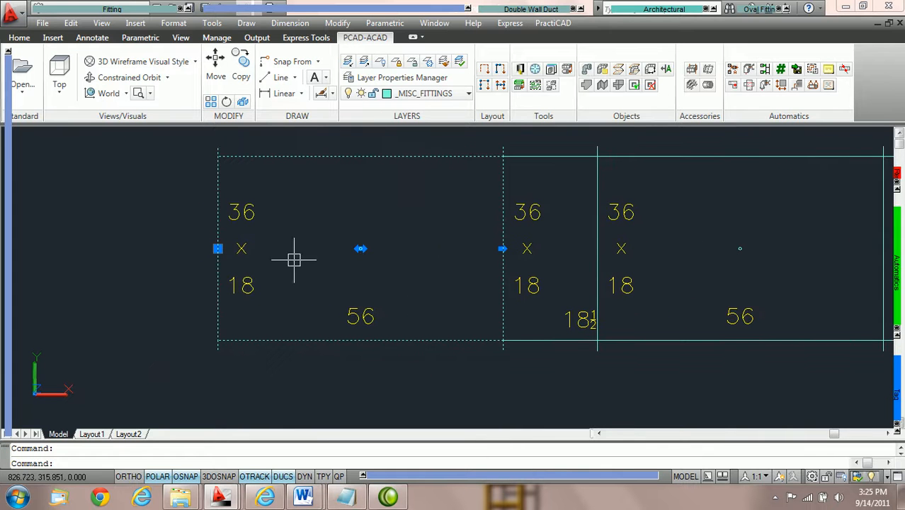
pyautogui.moveTo(236, 260)
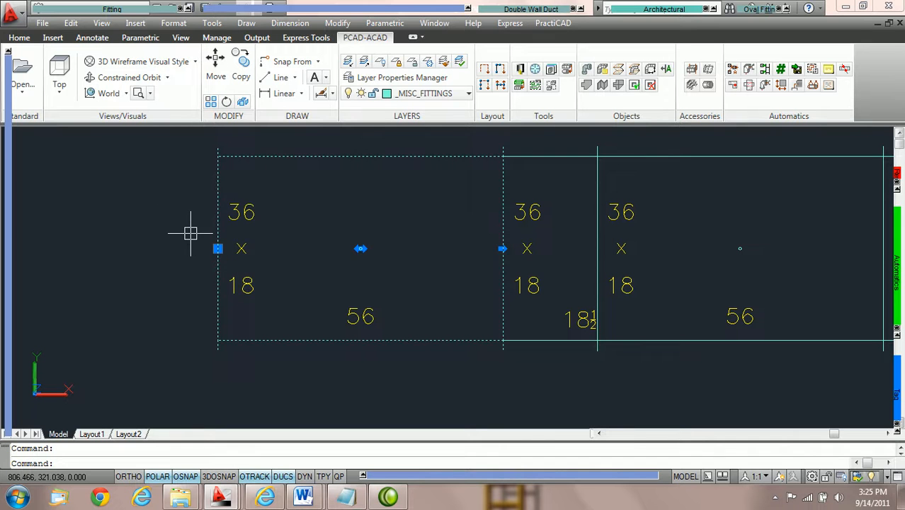
pyautogui.moveTo(10, 149)
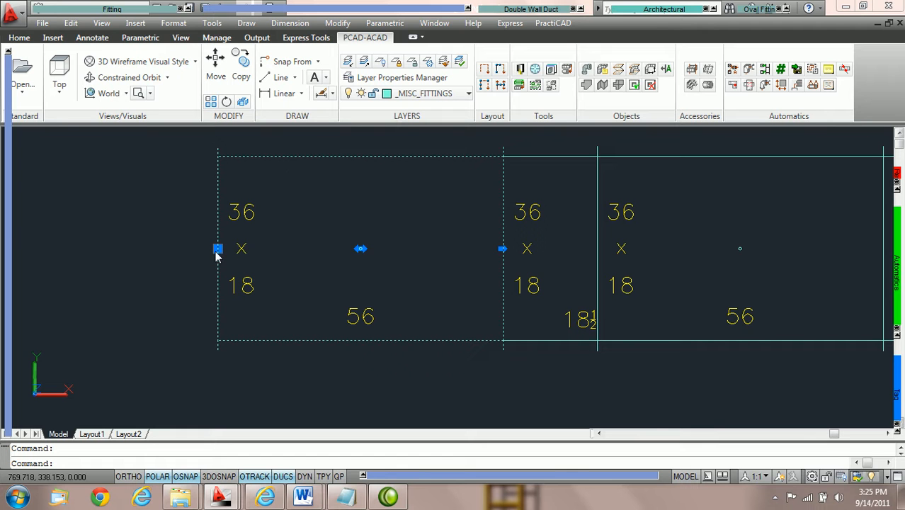
pyautogui.click(145, 67)
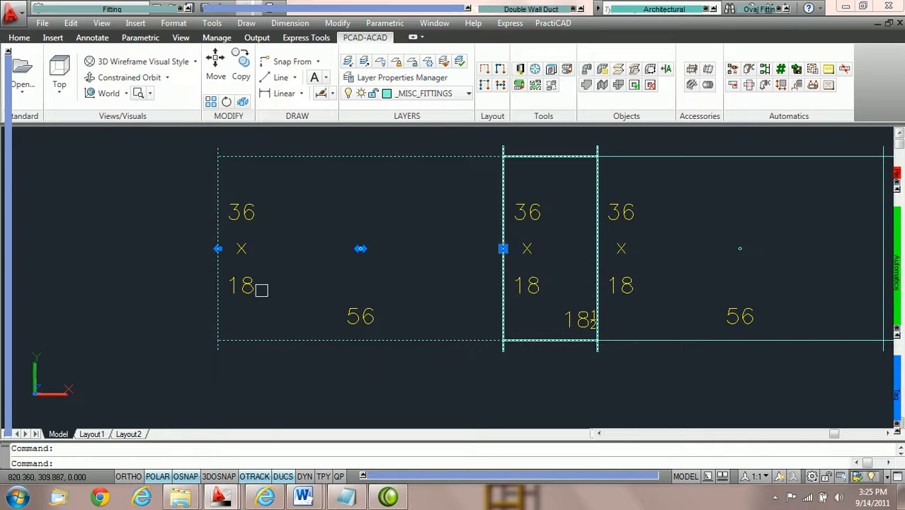
# Step: Stretch the duct's free end outward to a length of about 70, and extend it by exactly 15 more
pyautogui.scroll(2, 228, 272)
pyautogui.moveTo(207, 236); pyautogui.dragTo(346, 249, button='middle')
pyautogui.scroll(-2, 346, 249)
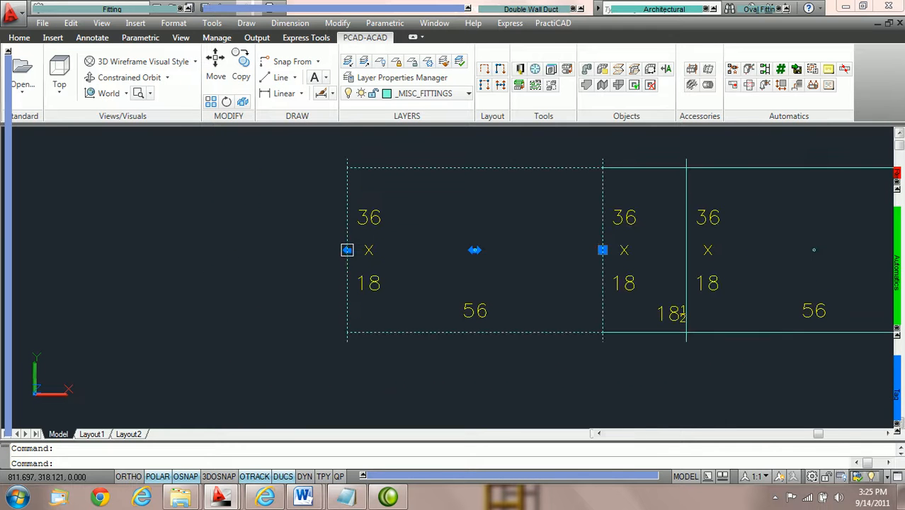
pyautogui.click(347, 250)
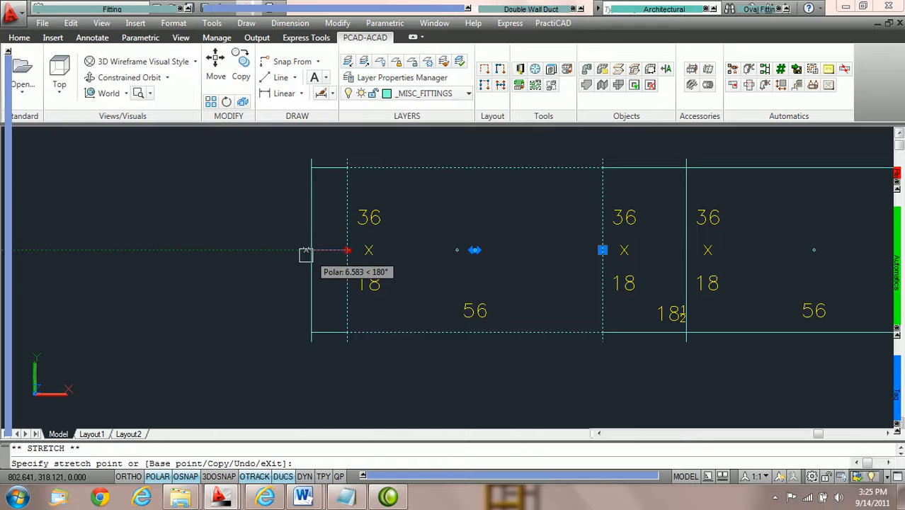
pyautogui.click(282, 251)
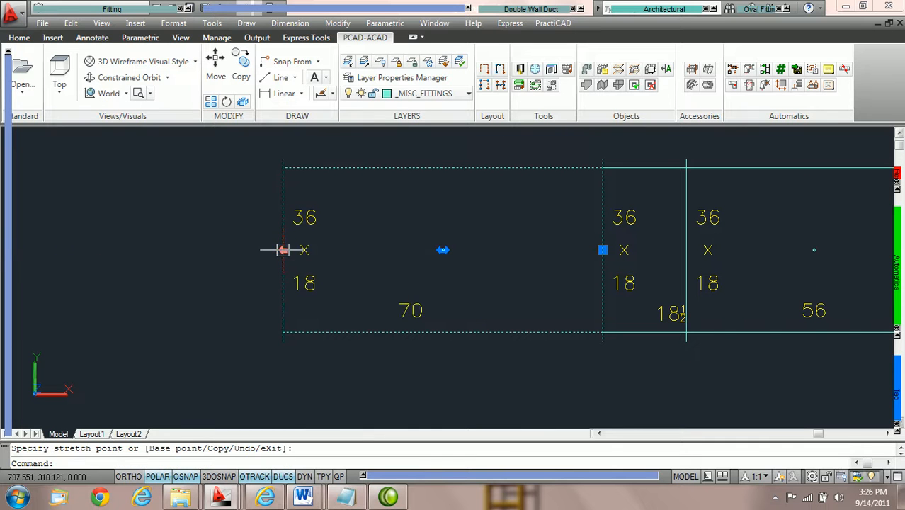
pyautogui.click(282, 249)
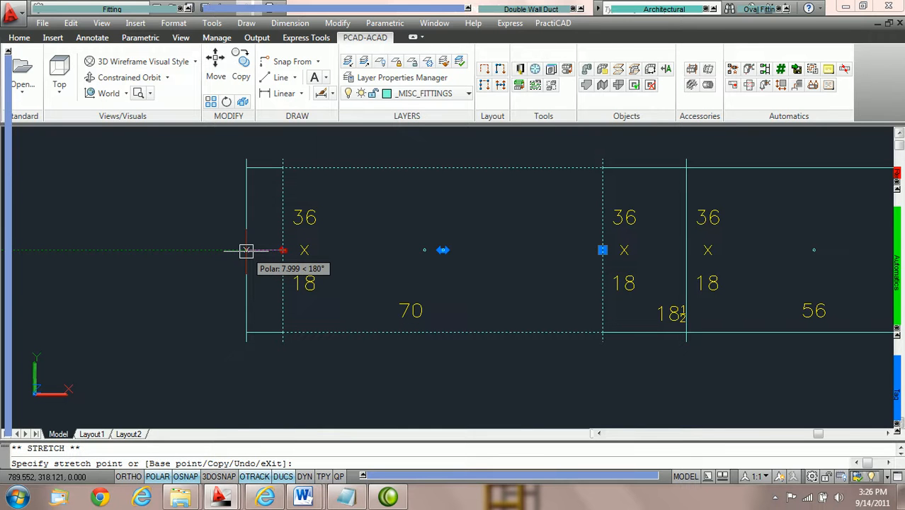
pyautogui.write('15')
pyautogui.press('Return')
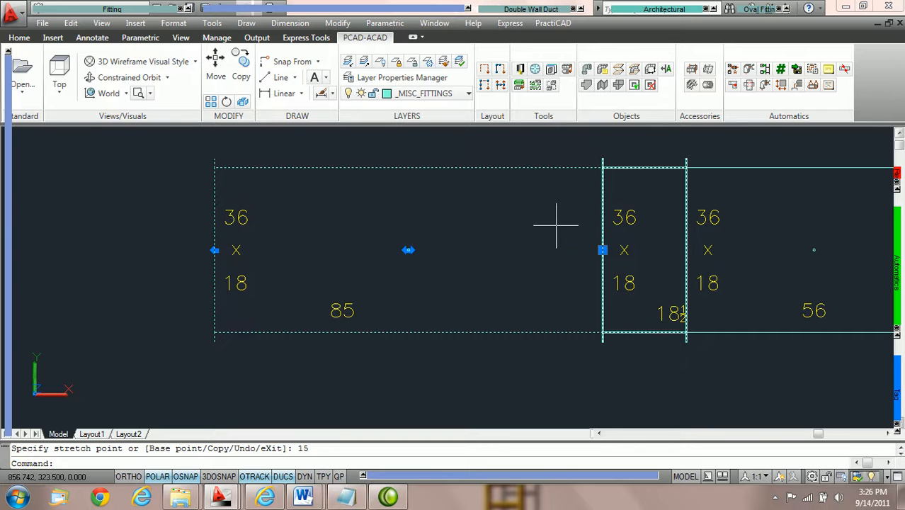
# Step: Change the duct's attachment end to In, shorten it by 25 from its joined end, and deselect it
pyautogui.moveTo(8, 113)
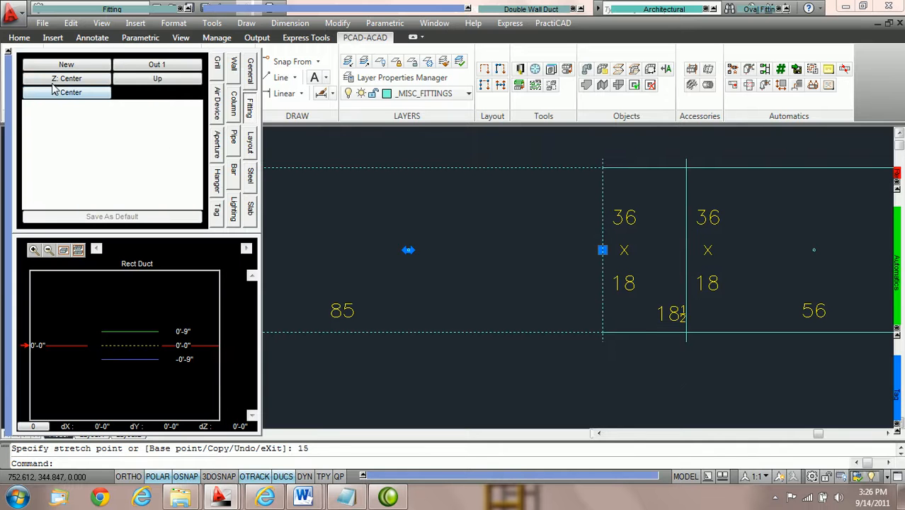
pyautogui.click(148, 66)
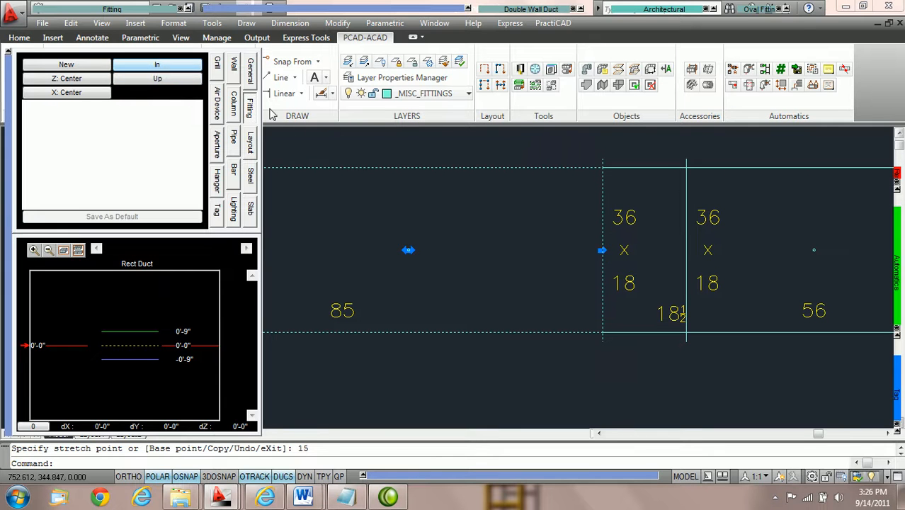
pyautogui.click(601, 250)
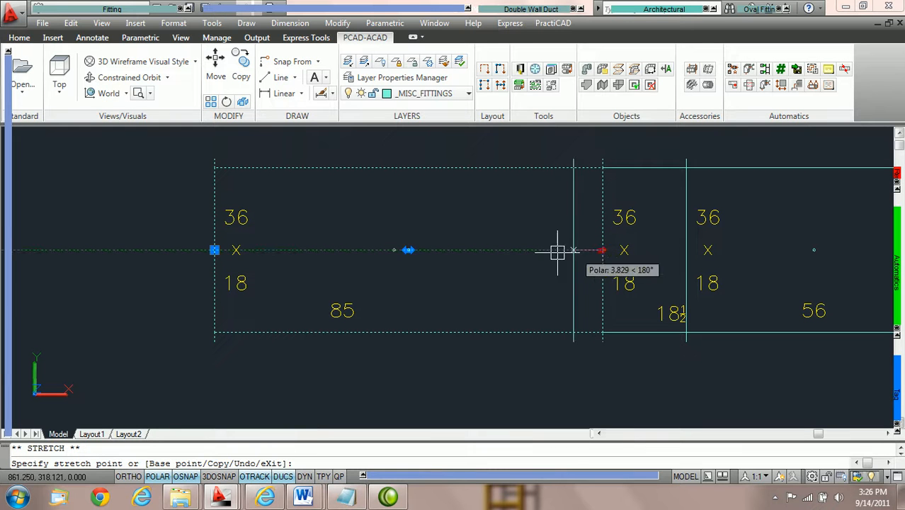
pyautogui.write('25')
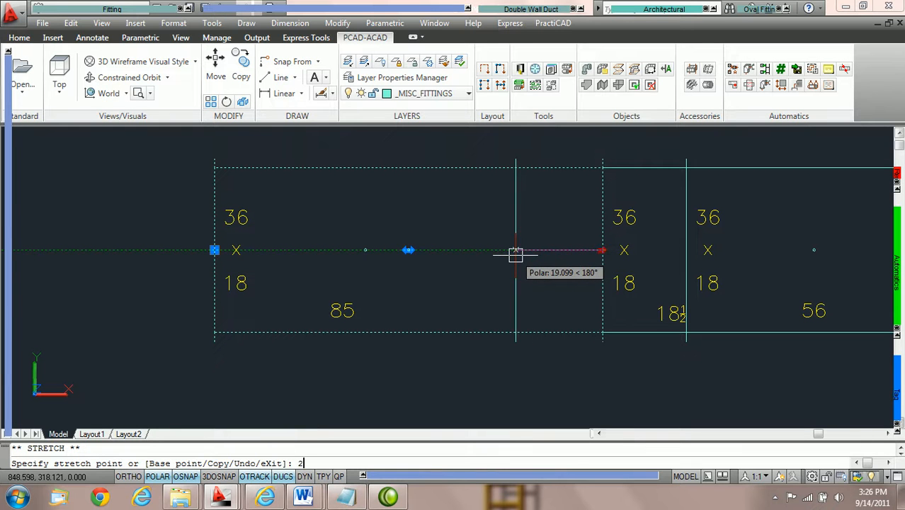
pyautogui.press('Return')
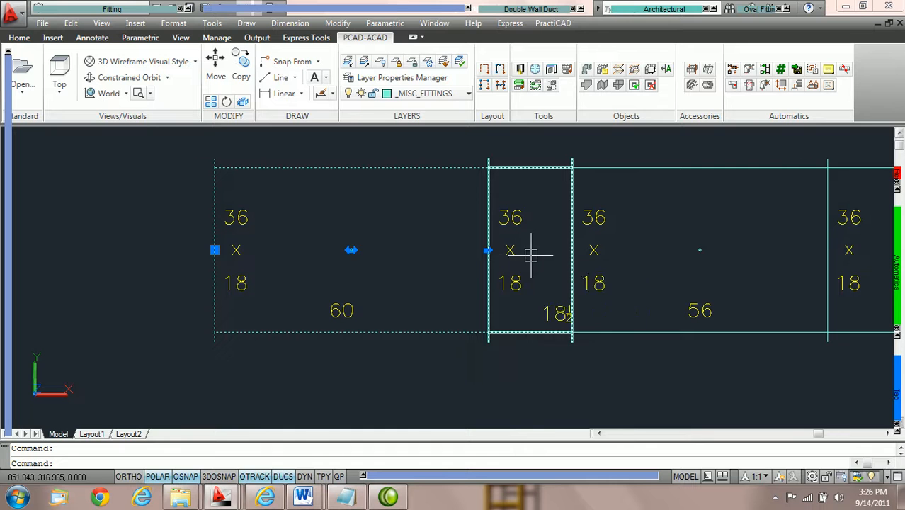
pyautogui.moveTo(498, 255); pyautogui.dragTo(454, 263, button='middle')
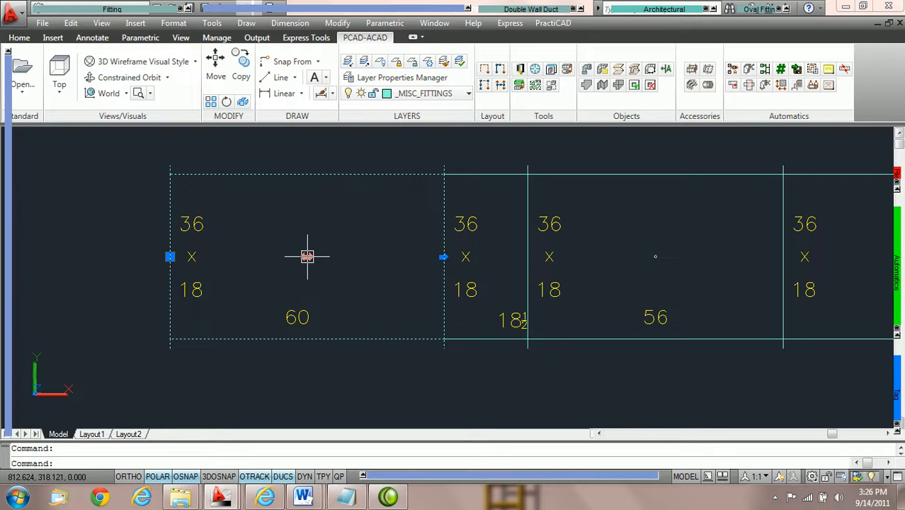
pyautogui.scroll(-2, 307, 256)
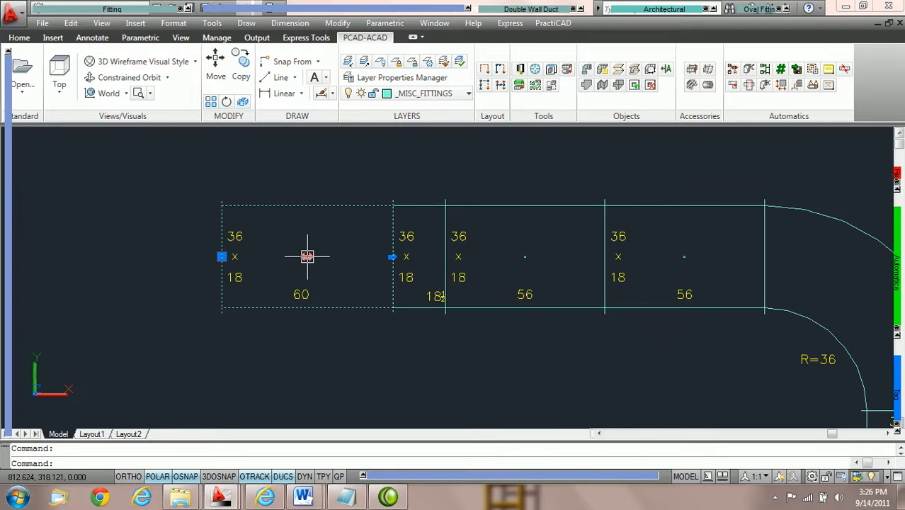
pyautogui.press('Escape')
# Step: Select the short 18½ duct and shift it along the run past the adjacent 56-long duct
pyautogui.moveTo(448, 259); pyautogui.dragTo(344, 256, button='middle')
pyautogui.scroll(2, 344, 256)
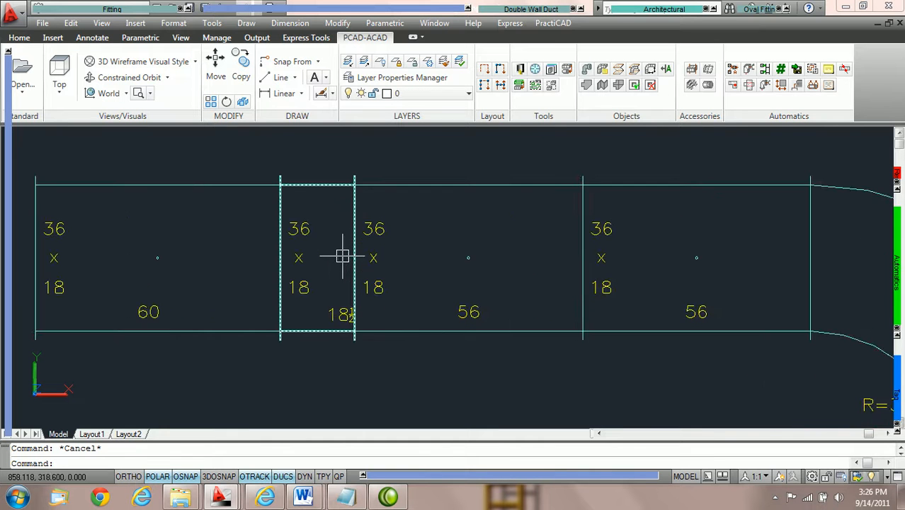
pyautogui.click(322, 186)
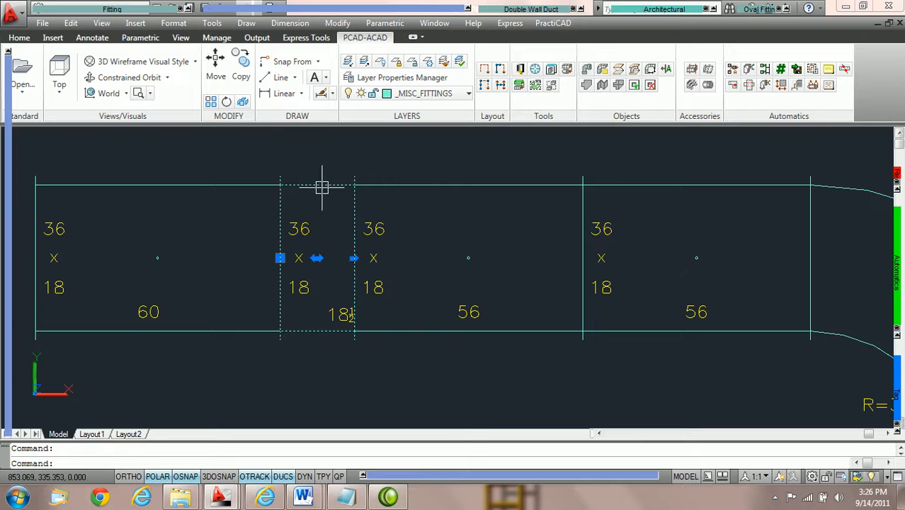
pyautogui.click(316, 258)
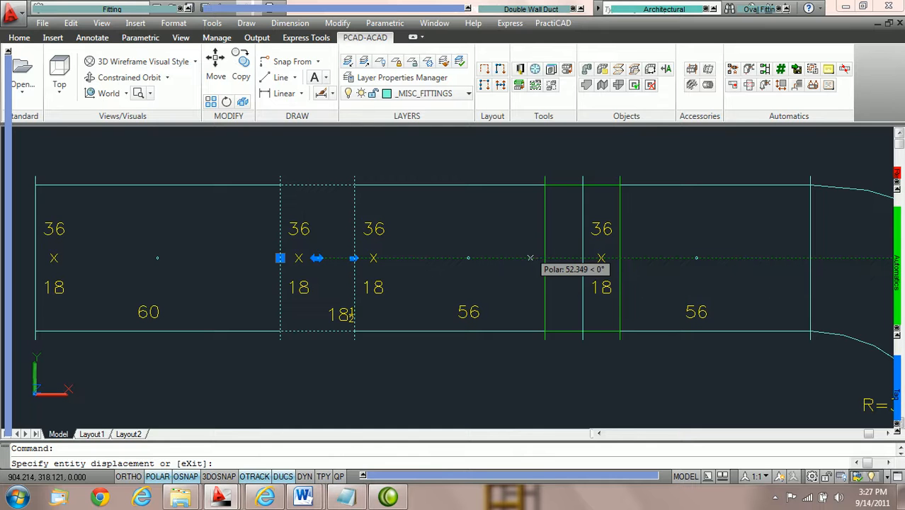
pyautogui.click(529, 252)
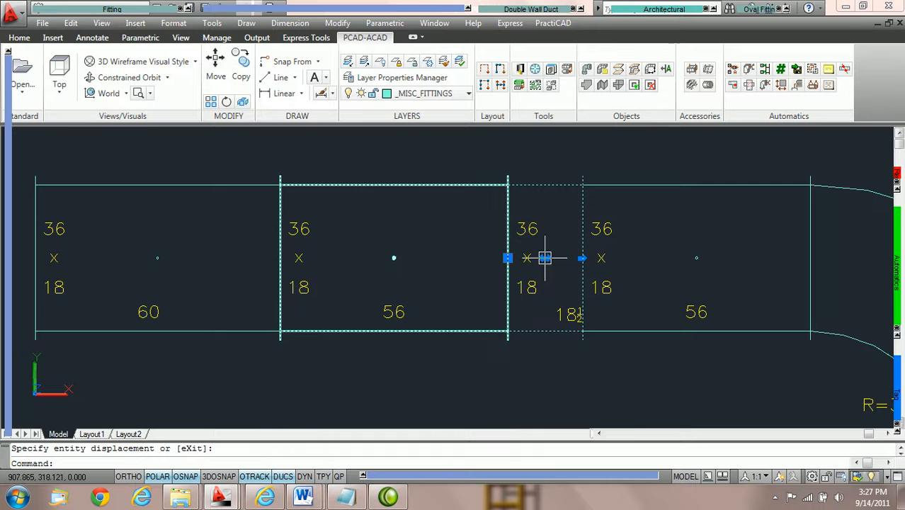
# Step: Shift the short 18½ duct past the last 56-long duct so it sits against the elbow
pyautogui.moveTo(545, 258); pyautogui.dragTo(332, 249, button='middle')
pyautogui.click(332, 249)
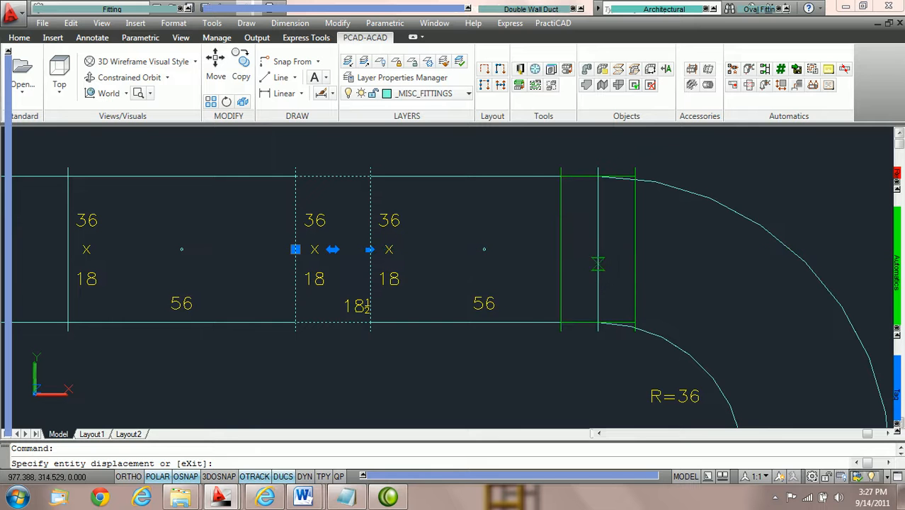
pyautogui.click(609, 262)
pyautogui.scroll(-5, 607, 287)
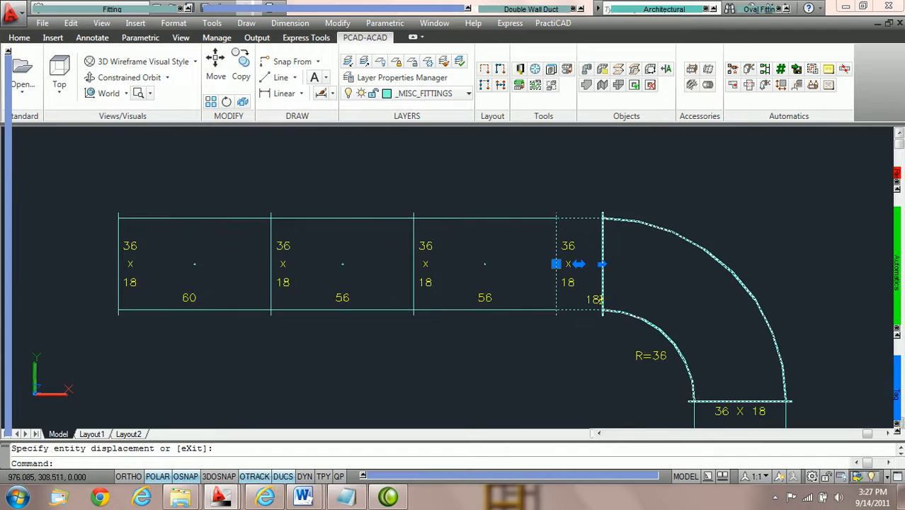
pyautogui.scroll(3, 605, 291)
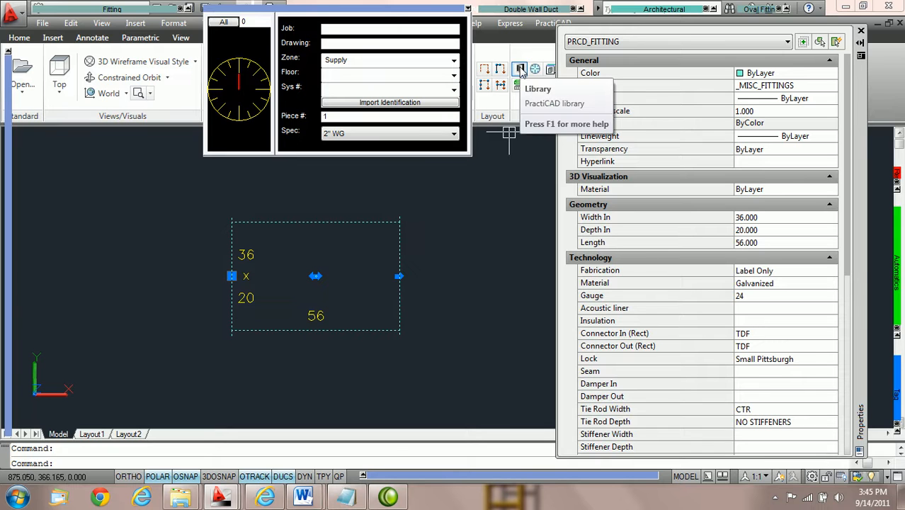
# Step: Check the Specification by geometry option under Ductline Editing in the PractiCAD ductwork library settings, and close the library
pyautogui.click(520, 70)
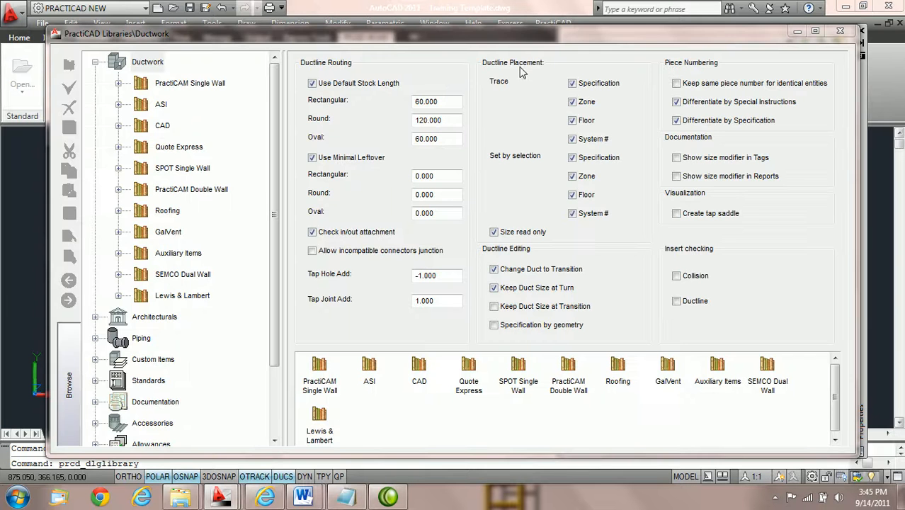
pyautogui.click(134, 62)
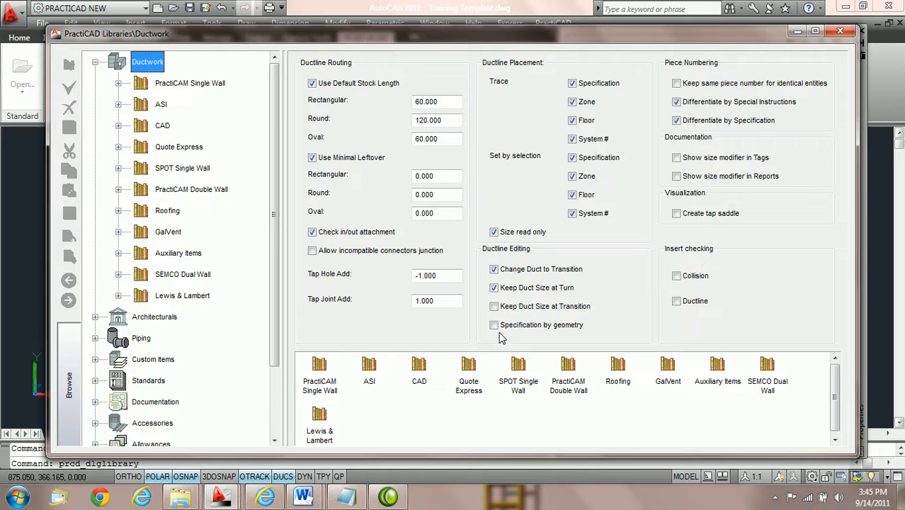
pyautogui.click(841, 31)
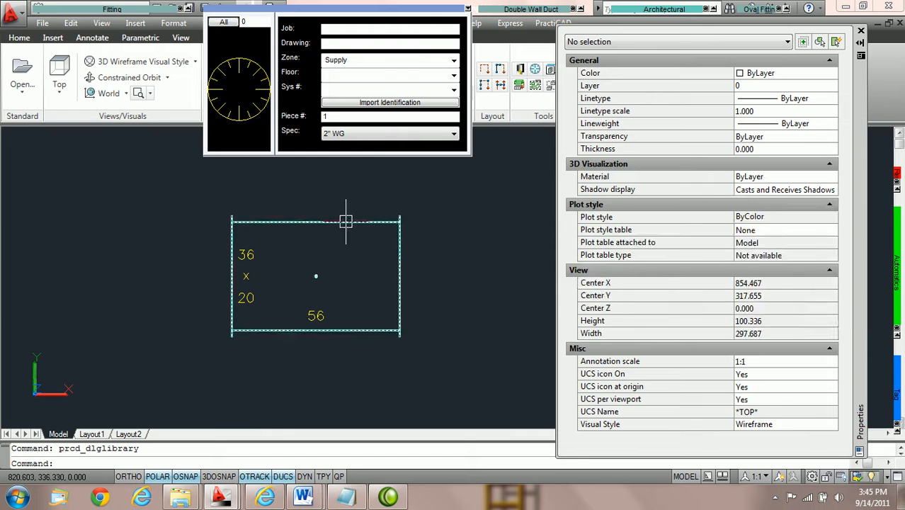
# Step: Select the 36 x 20 duct that is 56 long and set its Connector In (Rect) to S&D
pyautogui.click(345, 221)
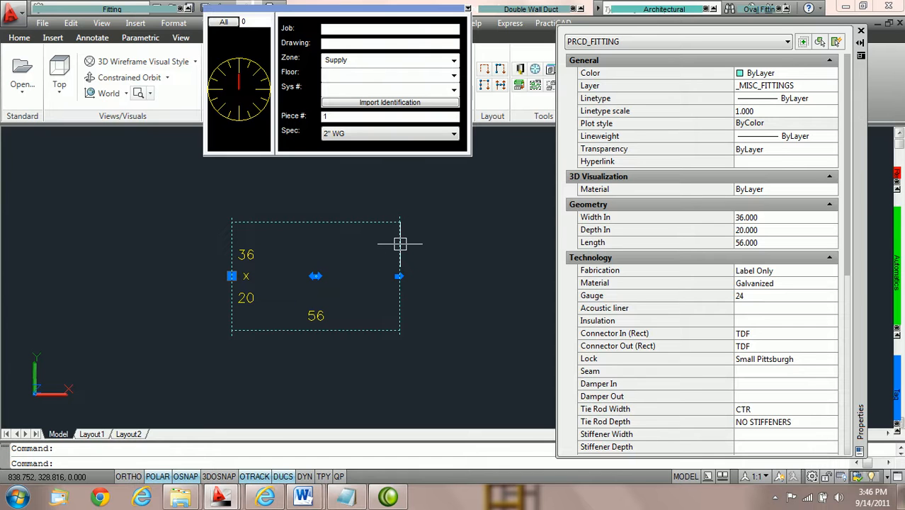
pyautogui.moveTo(400, 244)
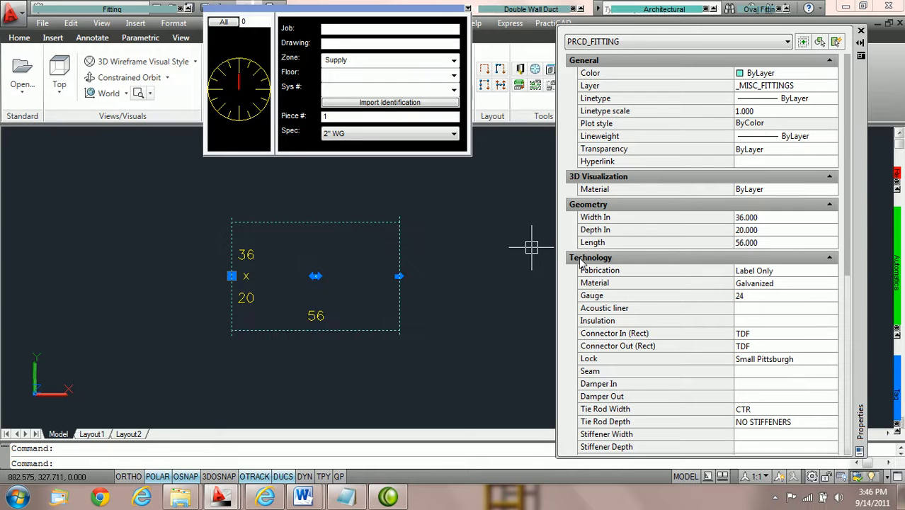
pyautogui.scroll(-4, 628, 240)
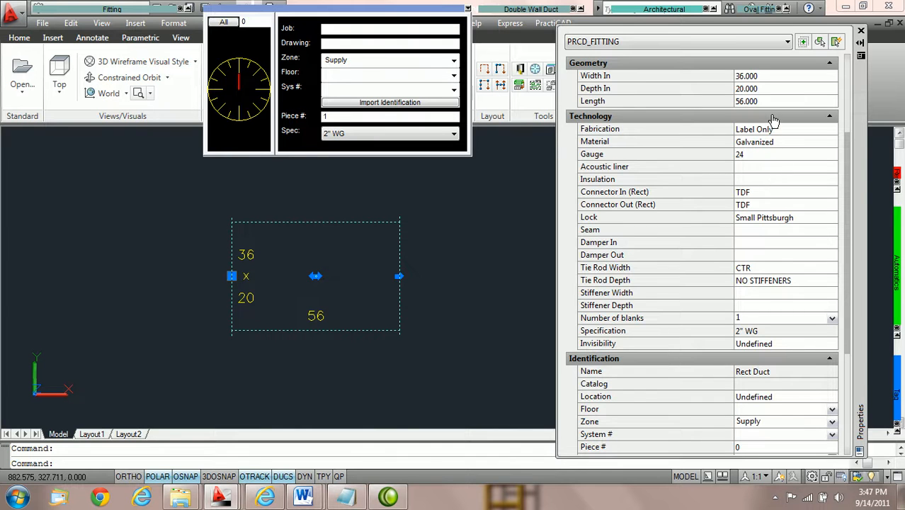
pyautogui.scroll(3, 773, 135)
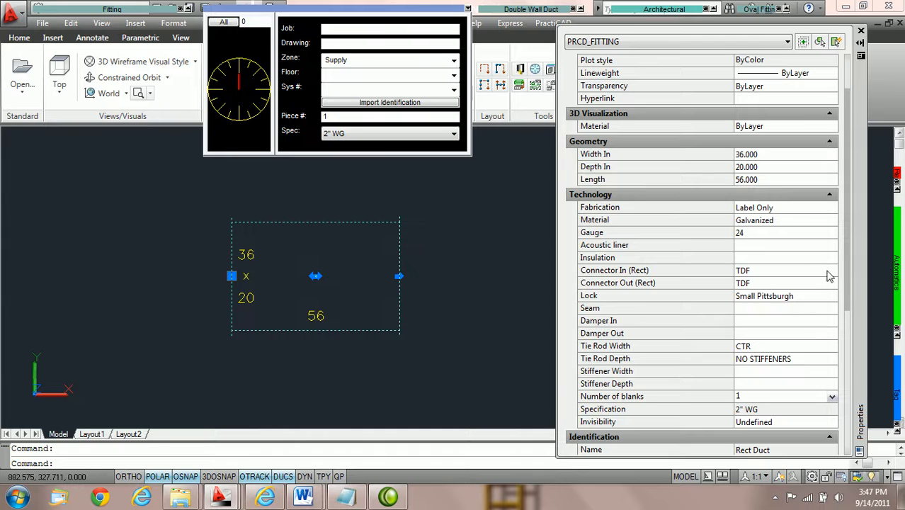
pyautogui.click(827, 278)
pyautogui.click(831, 276)
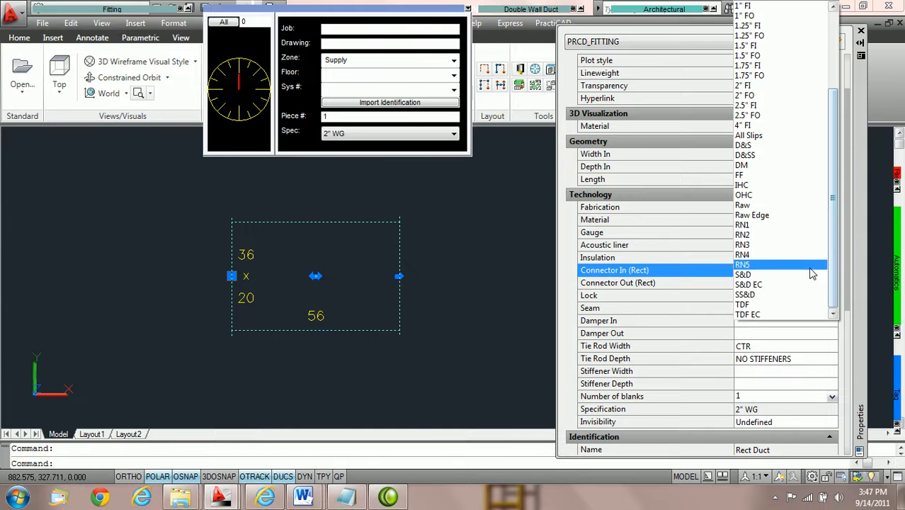
pyautogui.click(807, 274)
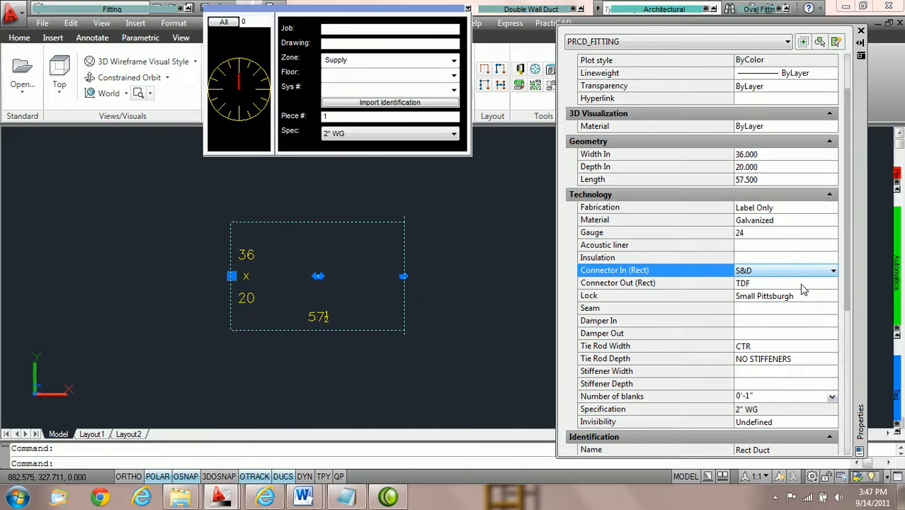
# Step: Set the duct's Connector Out (Rect) to S&D and deselect it
pyautogui.click(829, 284)
pyautogui.click(830, 284)
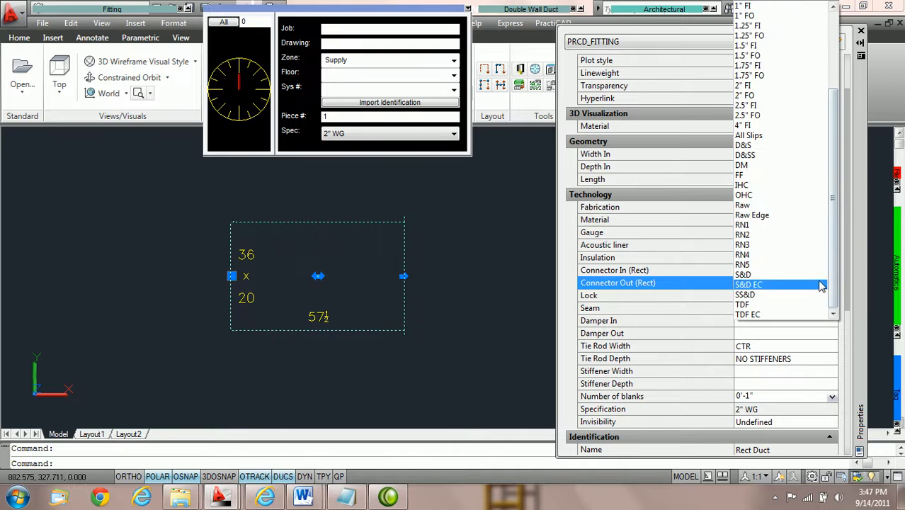
pyautogui.click(809, 274)
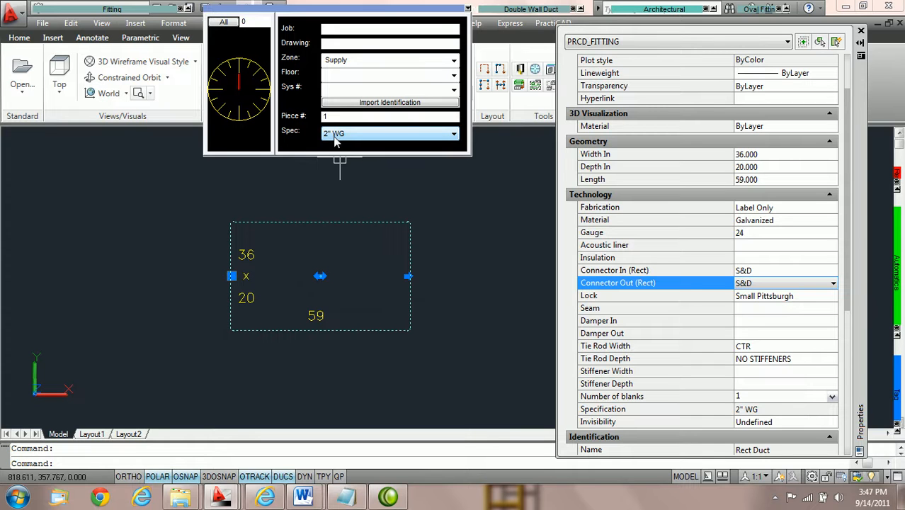
pyautogui.press('Escape')
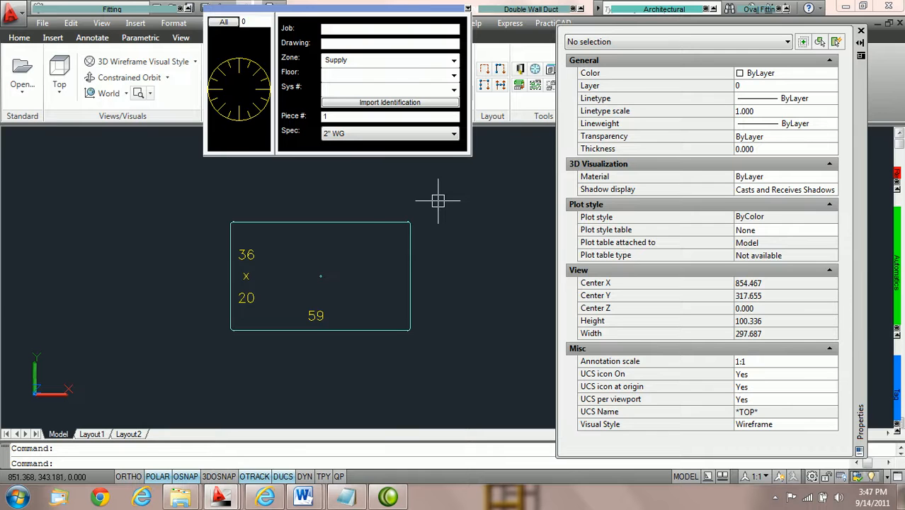
# Step: Select the duct with S&D connectors and assign it a 1" Acoustic Liner
pyautogui.click(368, 218)
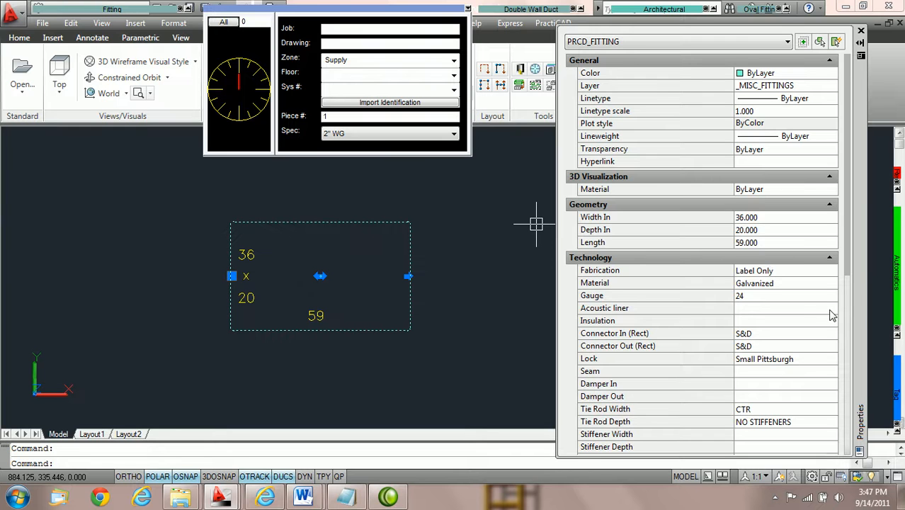
pyautogui.click(828, 313)
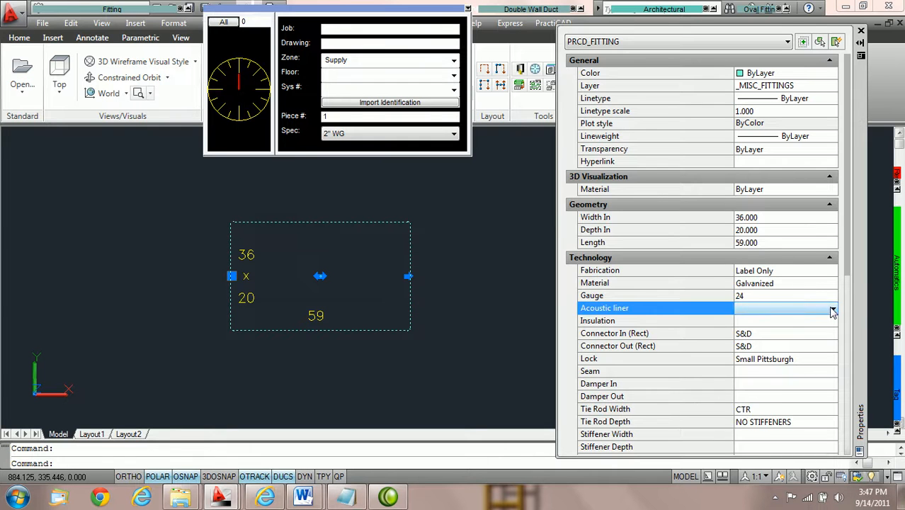
pyautogui.click(832, 312)
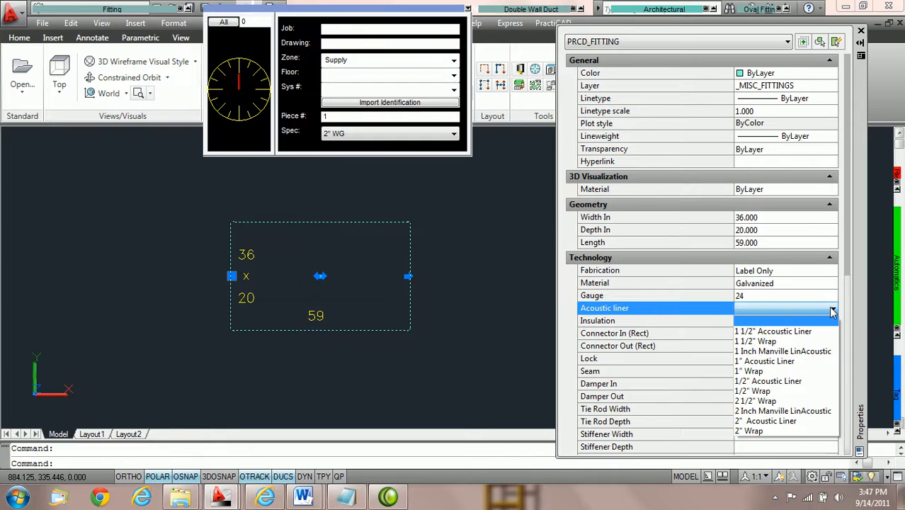
pyautogui.click(784, 361)
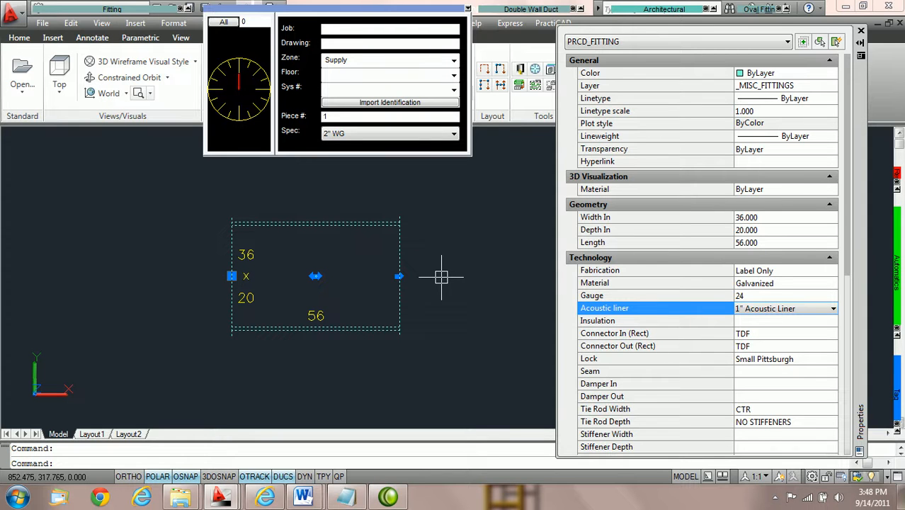
# Step: Enable Specification by geometry under Ductline Editing in the PractiCAD ductwork library, and close the library
pyautogui.click(519, 69)
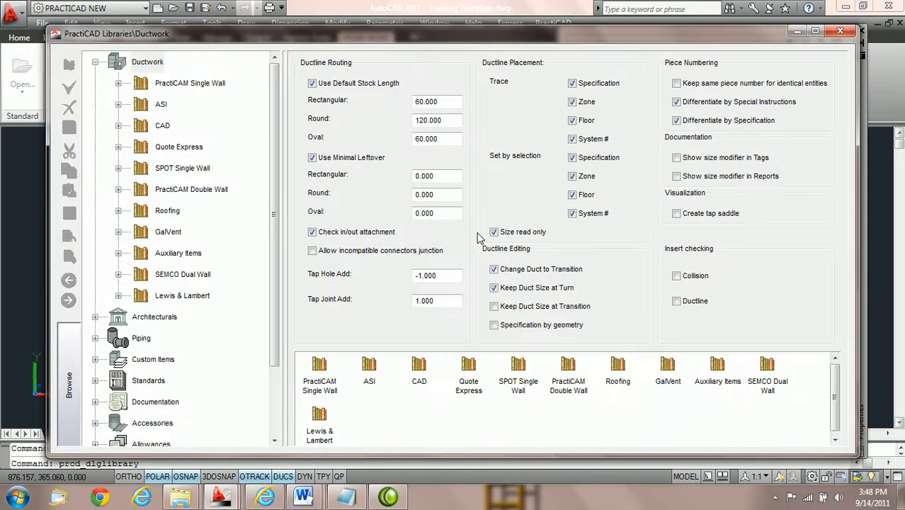
pyautogui.click(493, 325)
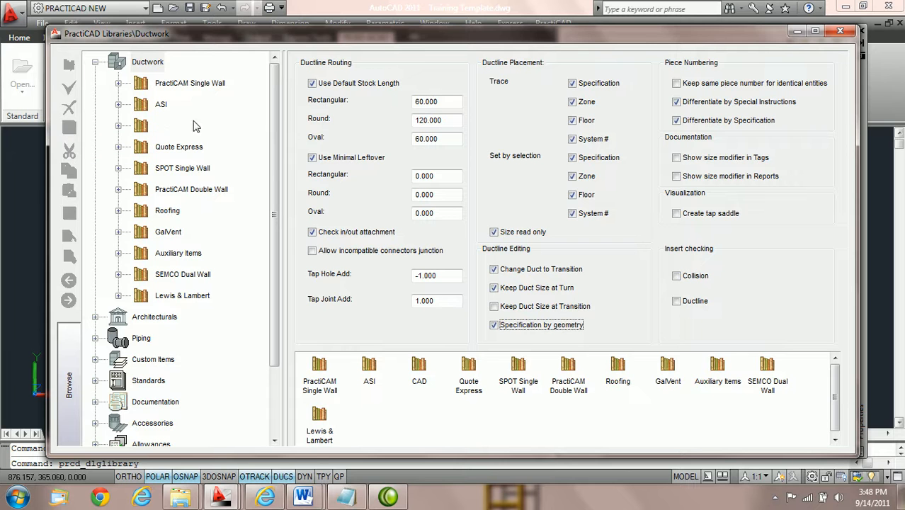
pyautogui.click(835, 32)
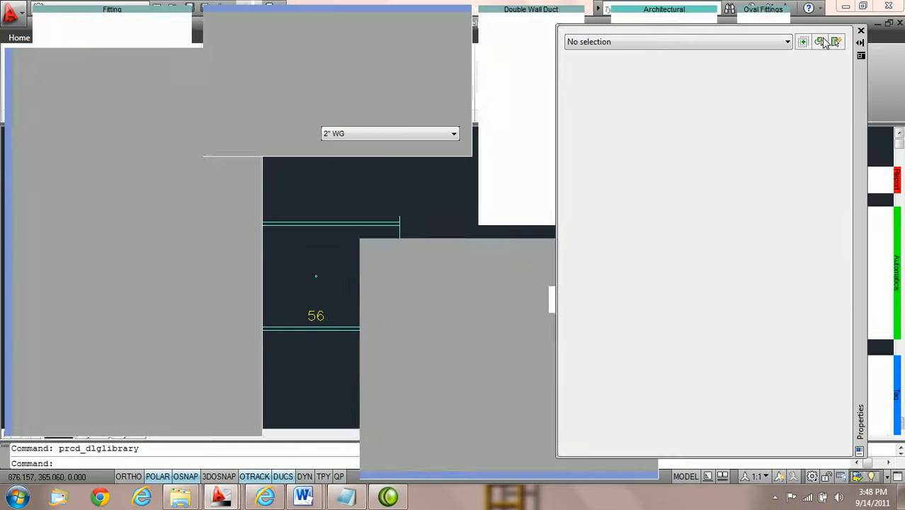
# Step: Select the lined duct and clear its acoustic liner
pyautogui.click(397, 245)
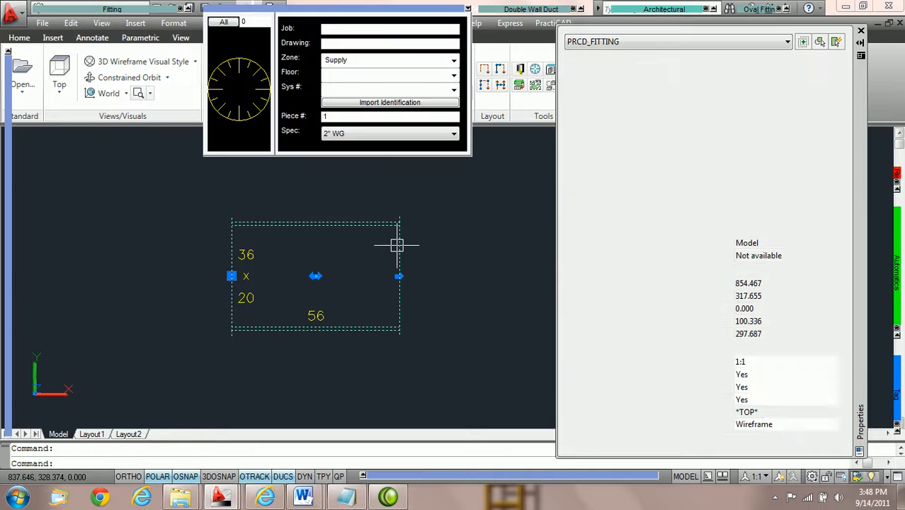
pyautogui.click(828, 309)
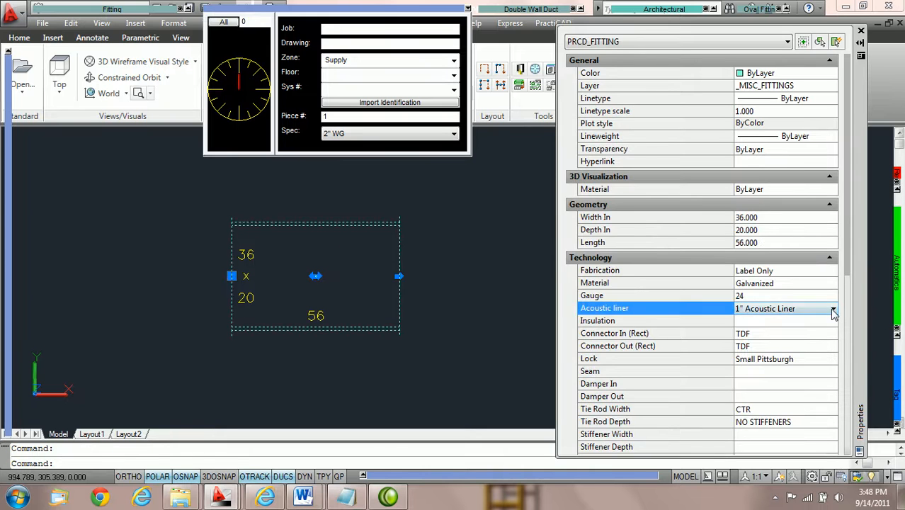
pyautogui.click(833, 309)
pyautogui.click(819, 324)
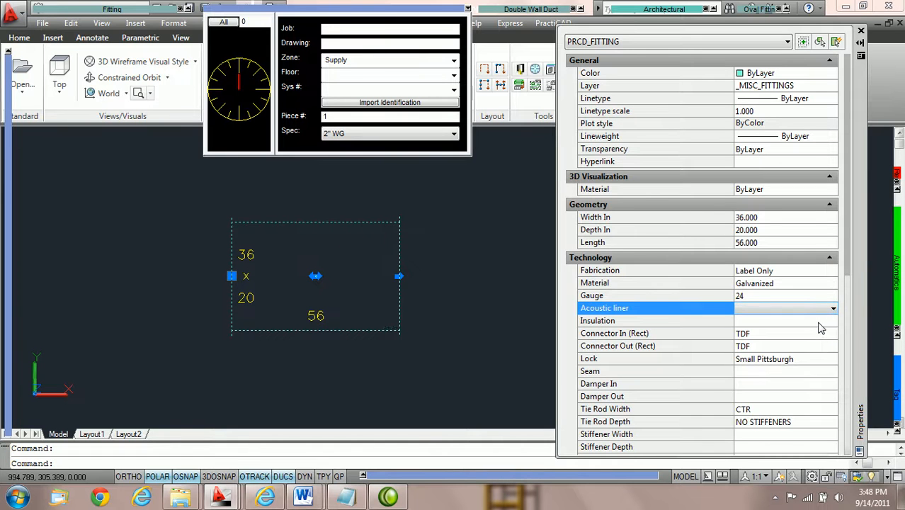
# Step: Set both rectangular connectors of the unlined duct, In and Out, to S&D and deselect it
pyautogui.click(822, 336)
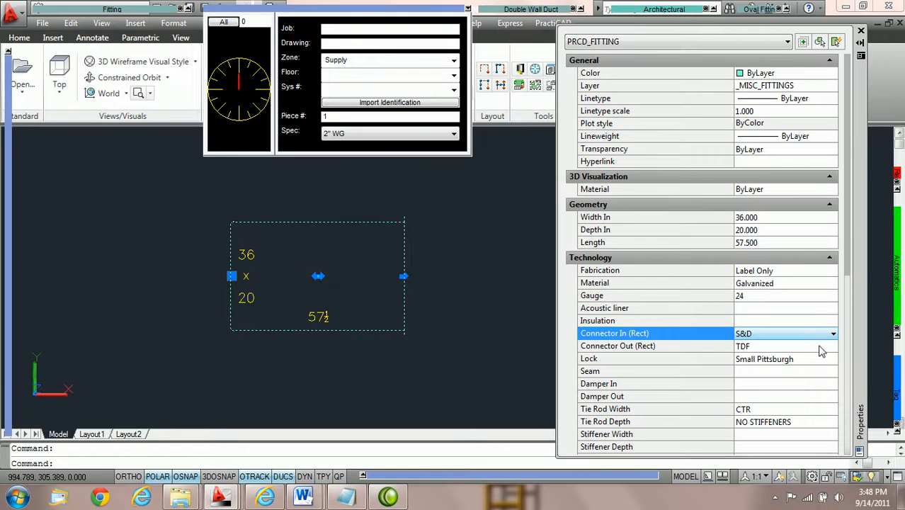
pyautogui.doubleClick(823, 346)
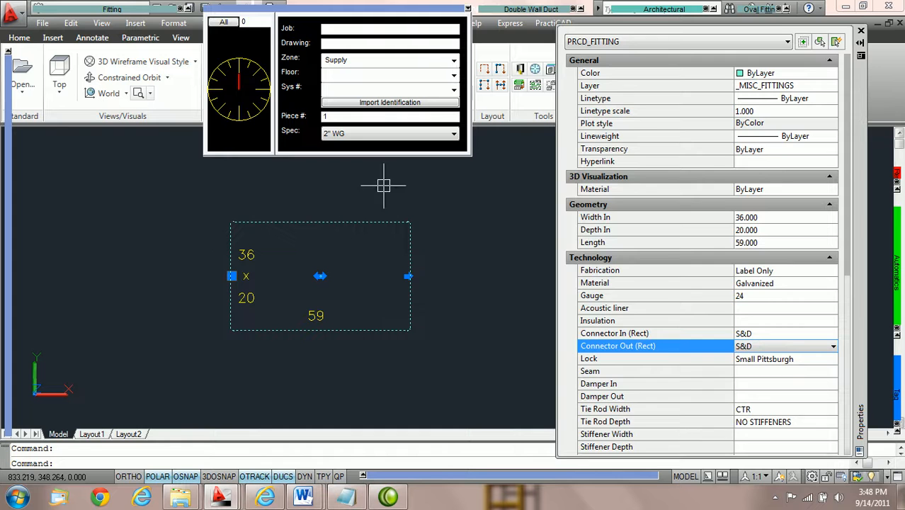
pyautogui.press('Escape')
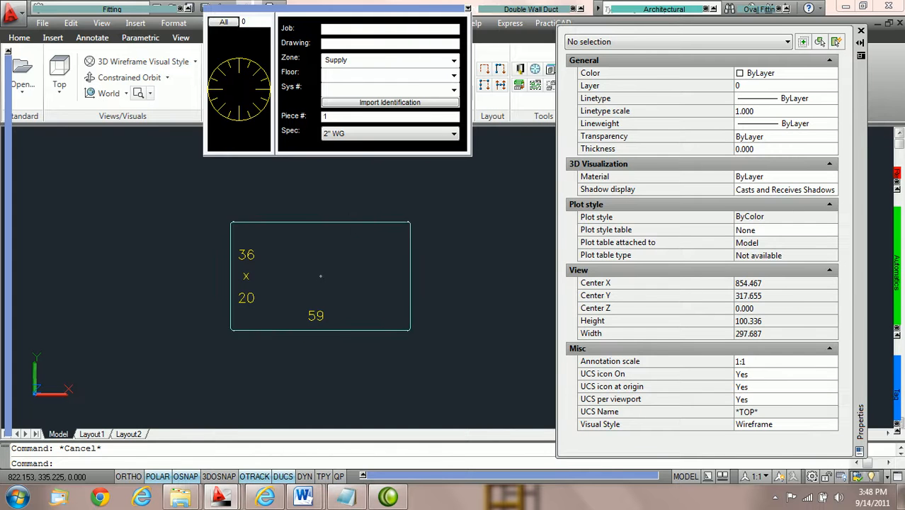
# Step: Reselect the duct and set its acoustic liner to 1" Acoustic Liner with Specification by geometry enabled
pyautogui.click(350, 224)
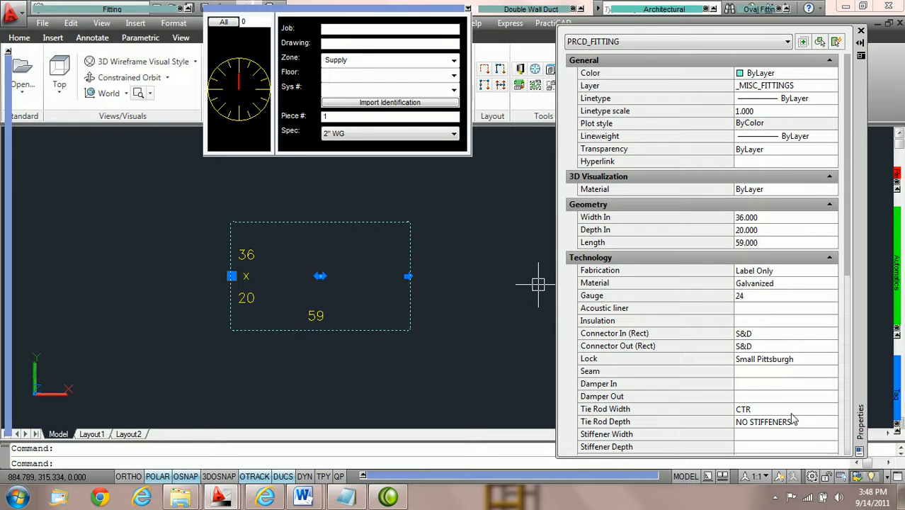
pyautogui.scroll(-3, 797, 189)
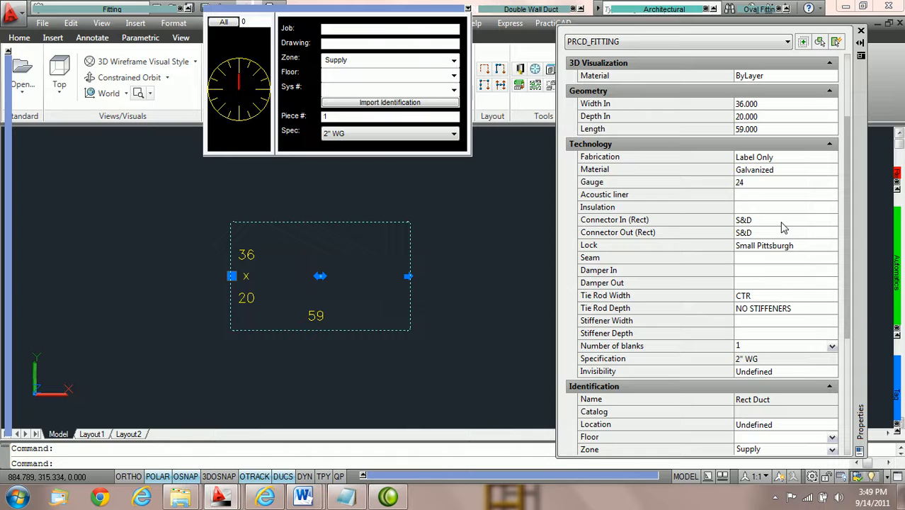
pyautogui.click(821, 199)
pyautogui.click(834, 197)
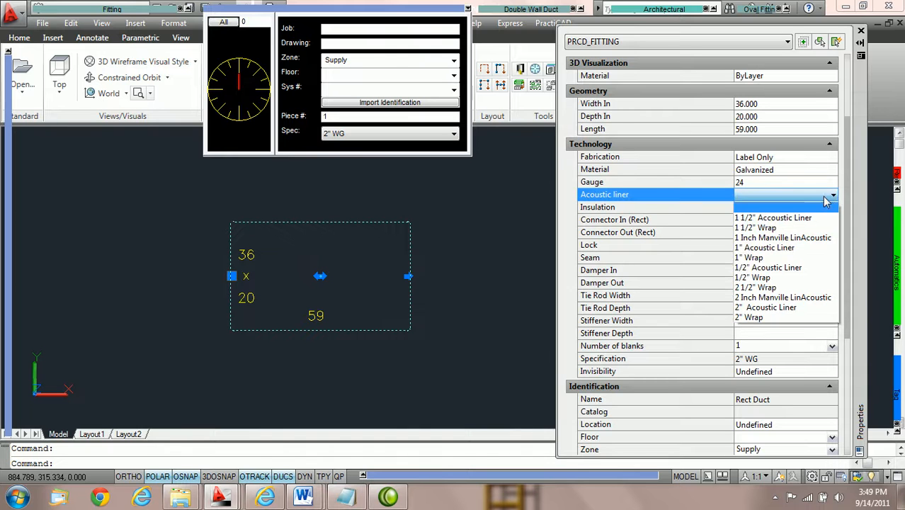
pyautogui.click(782, 248)
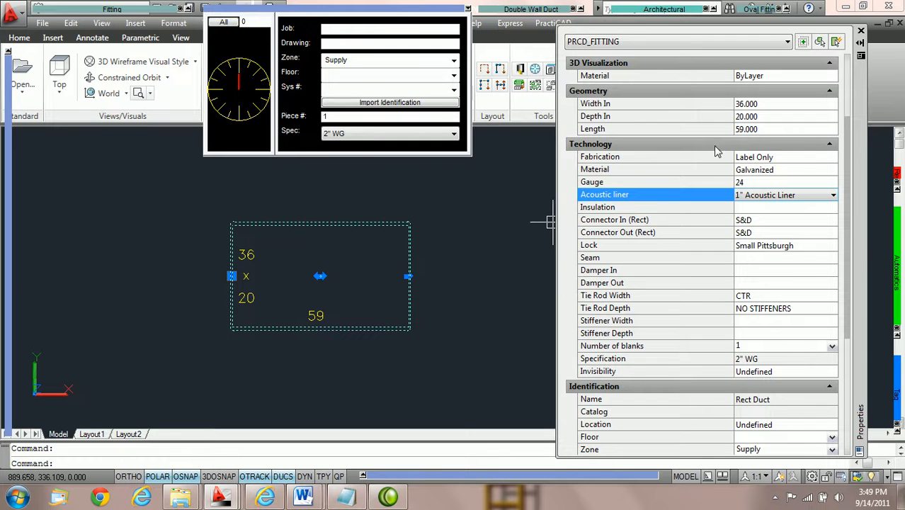
# Step: Set the lined duct's Depth In to 22
pyautogui.scroll(1, 712, 149)
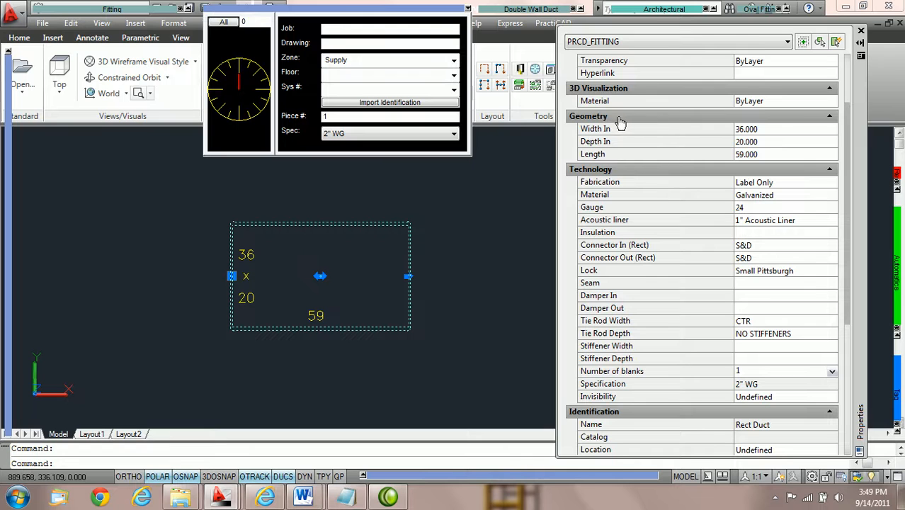
pyautogui.click(772, 142)
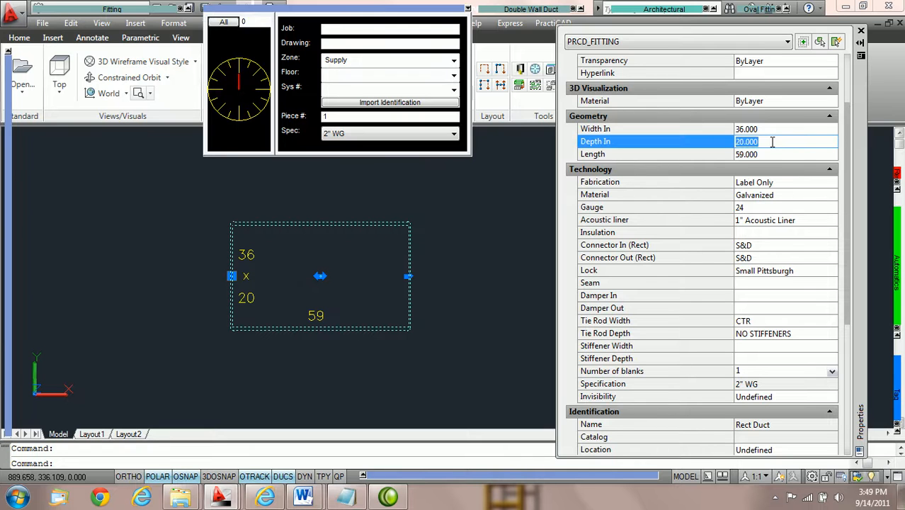
pyautogui.write('22')
pyautogui.press('Tab')
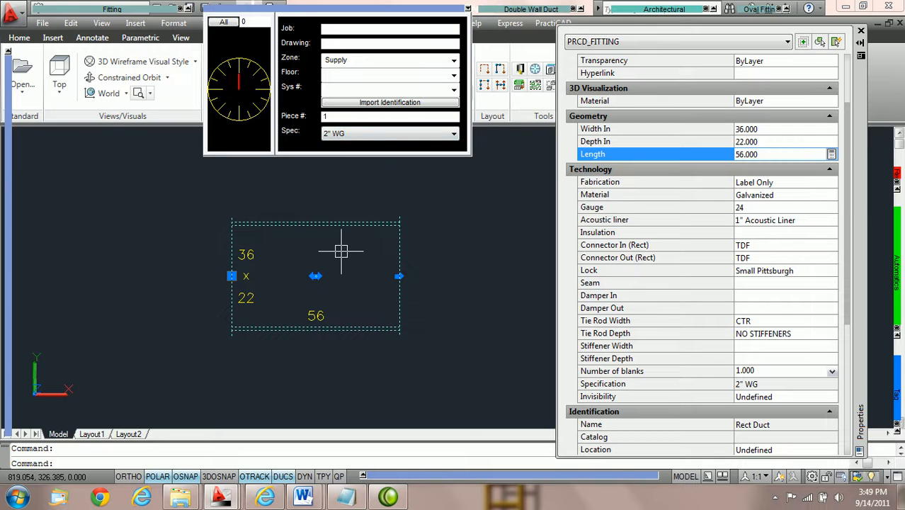
pyautogui.moveTo(340, 251)
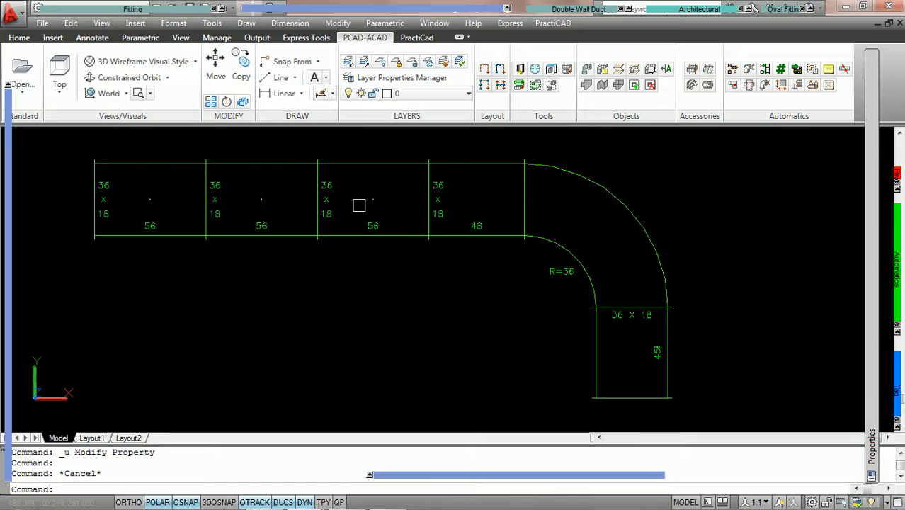
# Step: Replace the TDF Connector Out (Rect) of the third straight duct with another connector type and deselect the duct
pyautogui.click(365, 164)
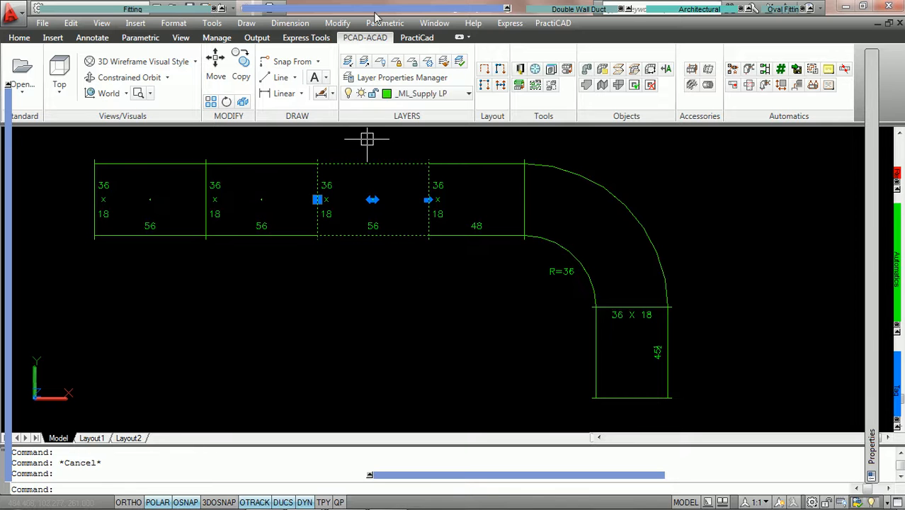
pyautogui.moveTo(377, 9)
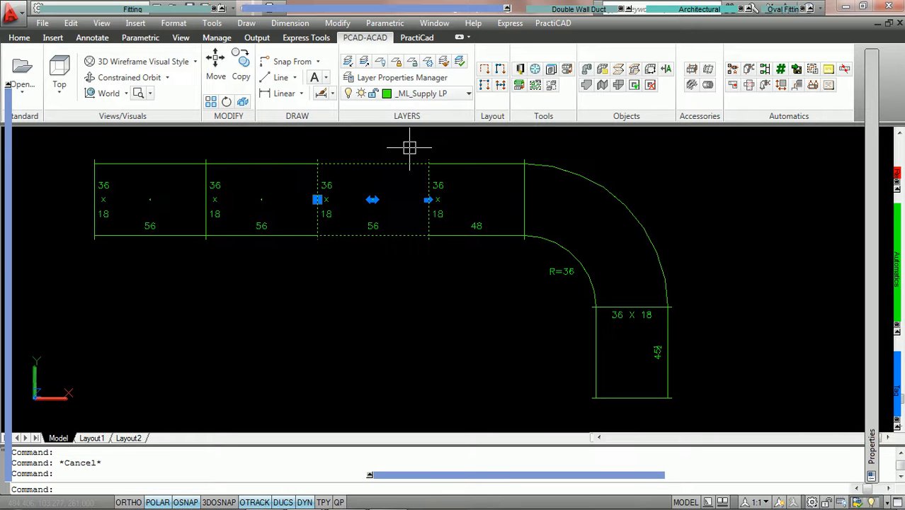
pyautogui.doubleClick(396, 164)
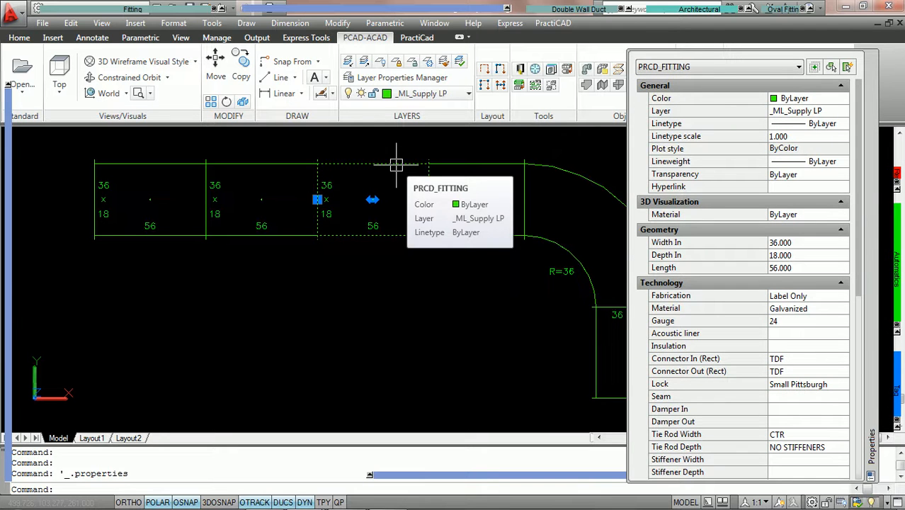
pyautogui.hotkey('ctrl', '1')
pyautogui.hotkey('ctrl', '1')
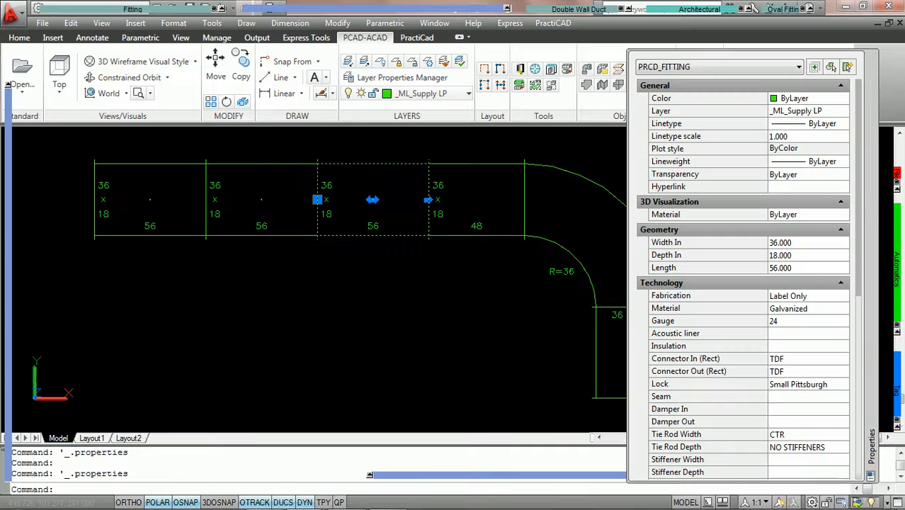
pyautogui.click(843, 374)
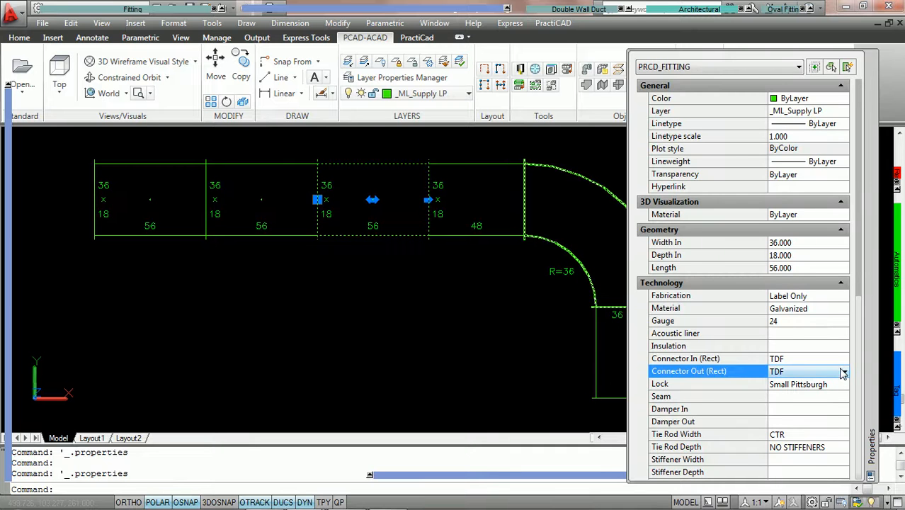
pyautogui.click(843, 374)
pyautogui.click(806, 220)
pyautogui.press('Escape')
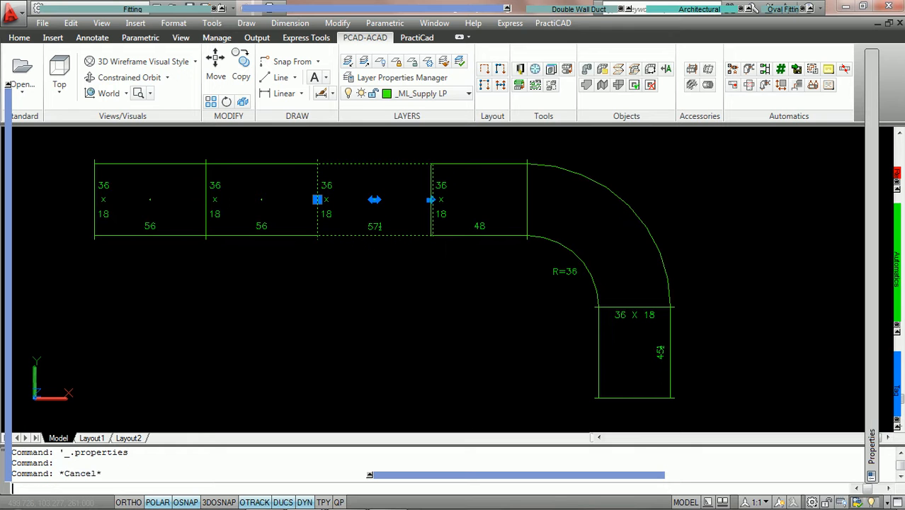
pyautogui.press('Escape')
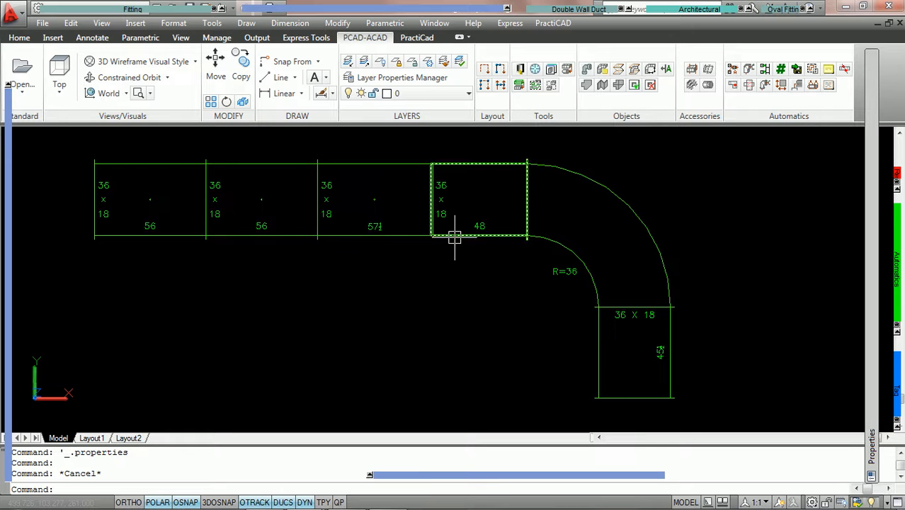
pyautogui.moveTo(455, 237)
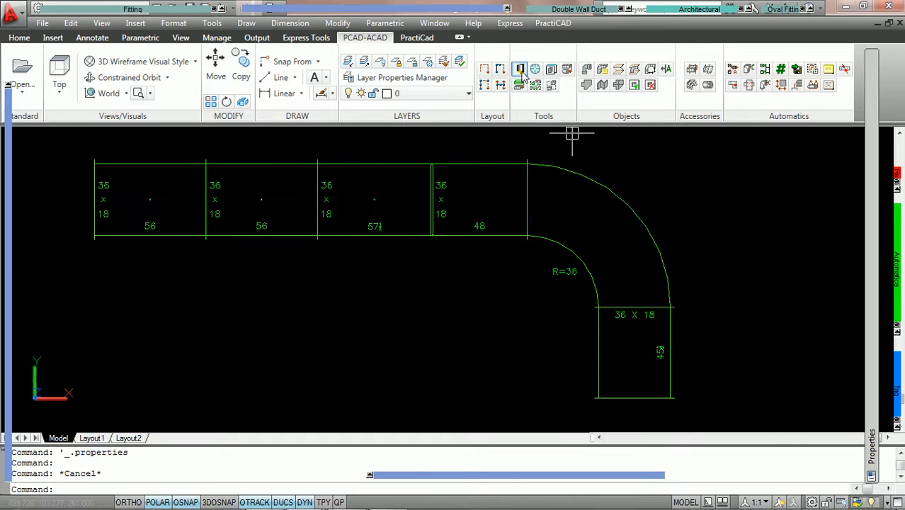
# Step: Set the Width In of the first straight duct in the run to 30, then undo the change
pyautogui.doubleClick(179, 165)
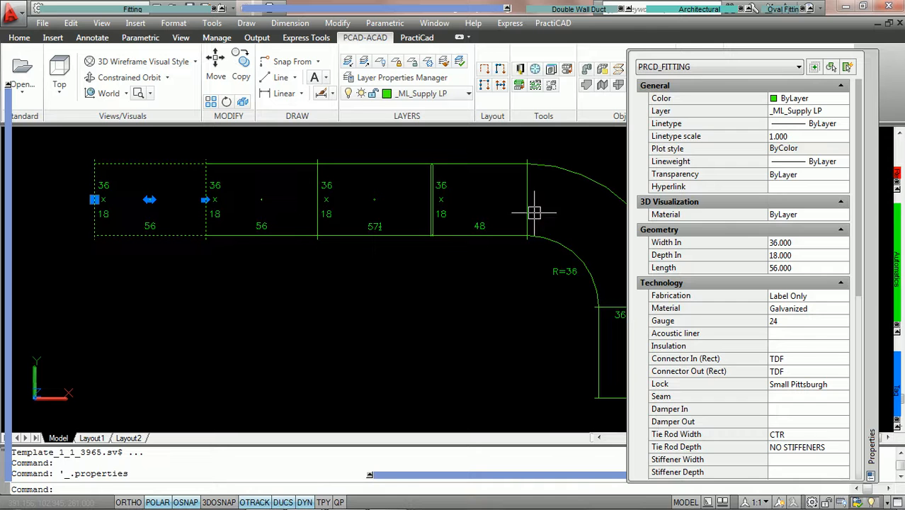
pyautogui.click(809, 245)
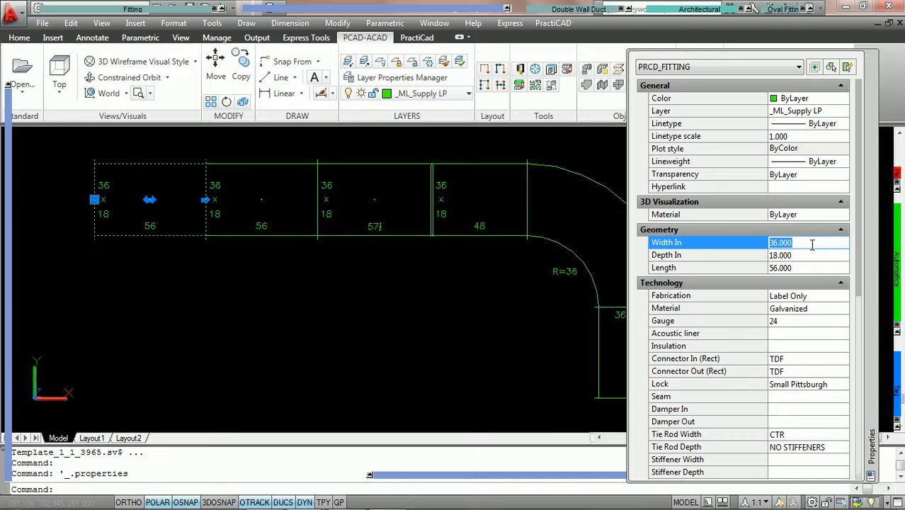
pyautogui.write('30')
pyautogui.press('Tab')
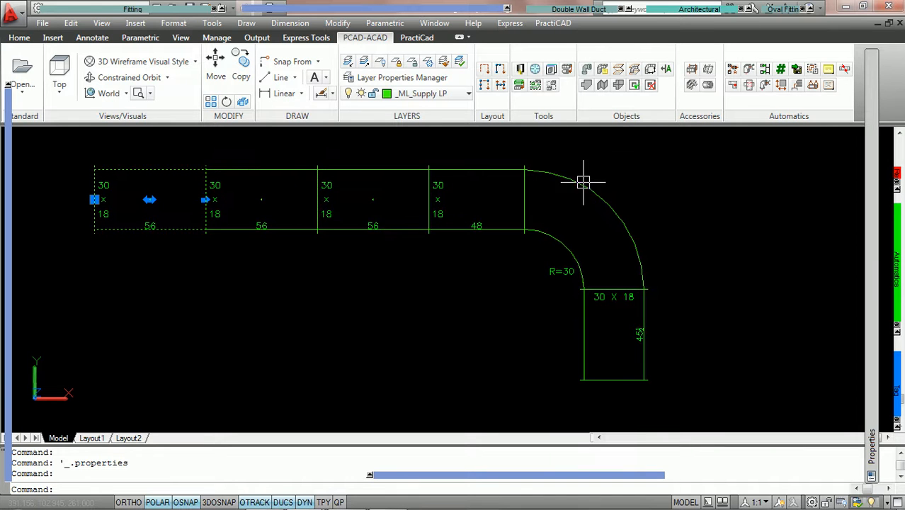
pyautogui.moveTo(585, 186)
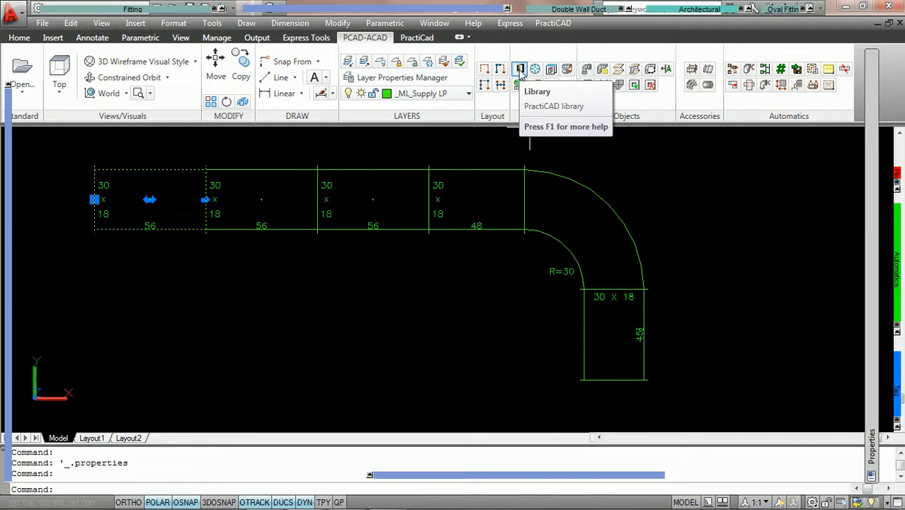
pyautogui.press('Escape')
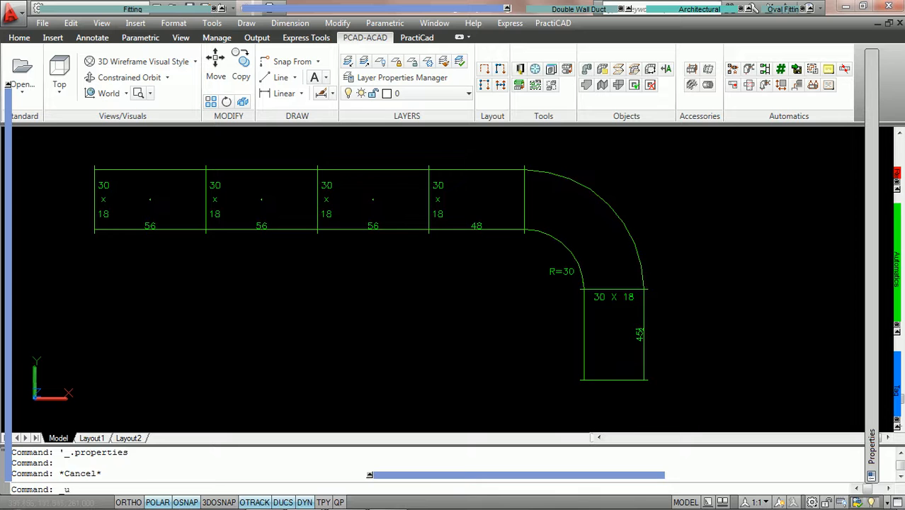
pyautogui.hotkey('ctrl', 'z')
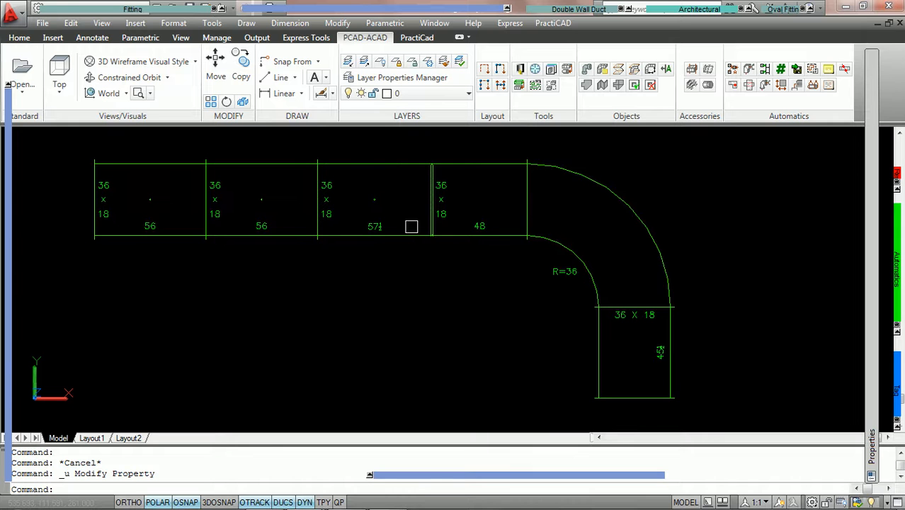
# Step: Enable Specification for new duct only in the library's Ductwork settings, save them and close the library
pyautogui.click(437, 158)
pyautogui.click(520, 69)
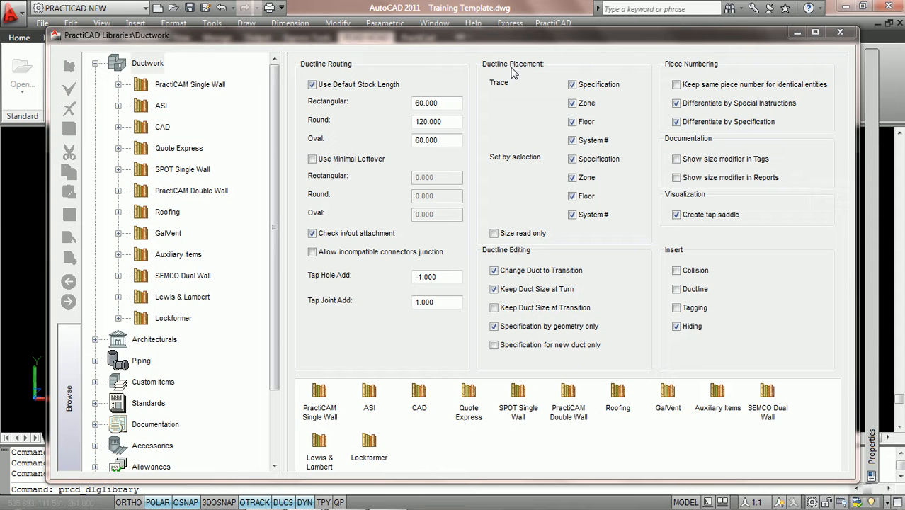
pyautogui.click(148, 65)
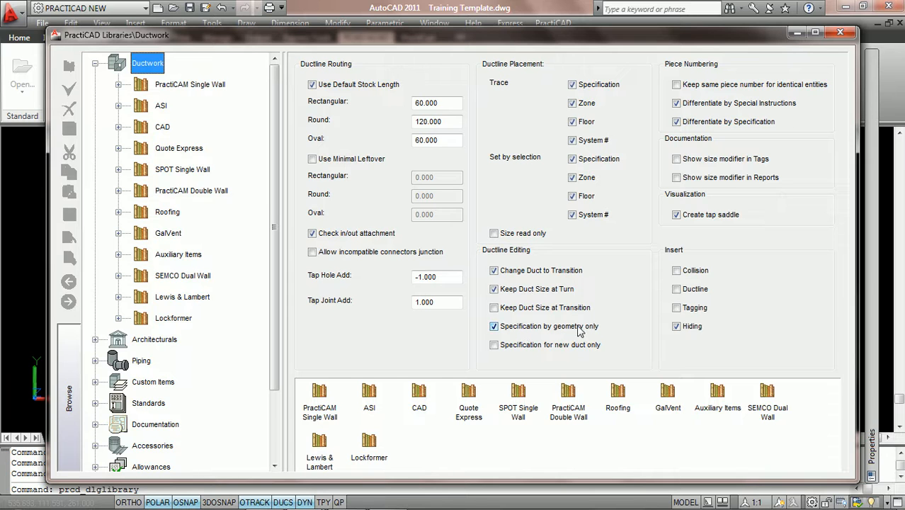
pyautogui.click(493, 347)
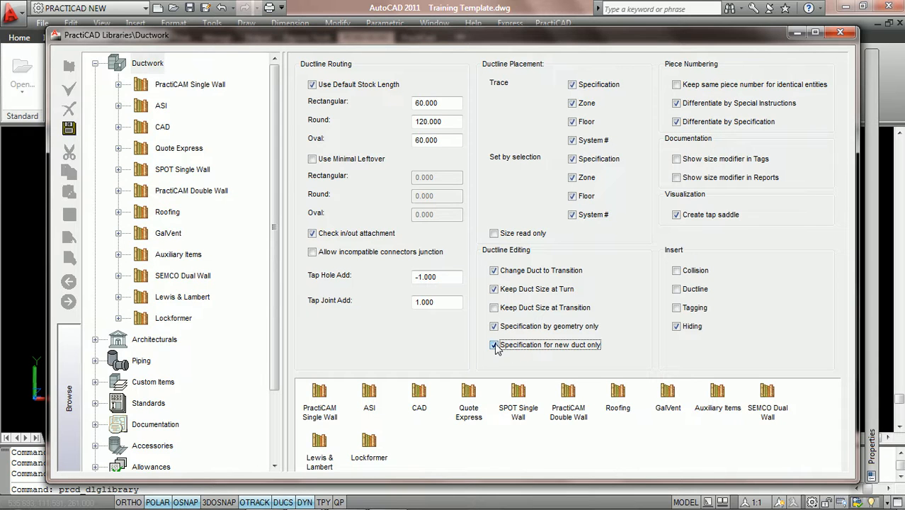
pyautogui.click(70, 128)
pyautogui.click(840, 33)
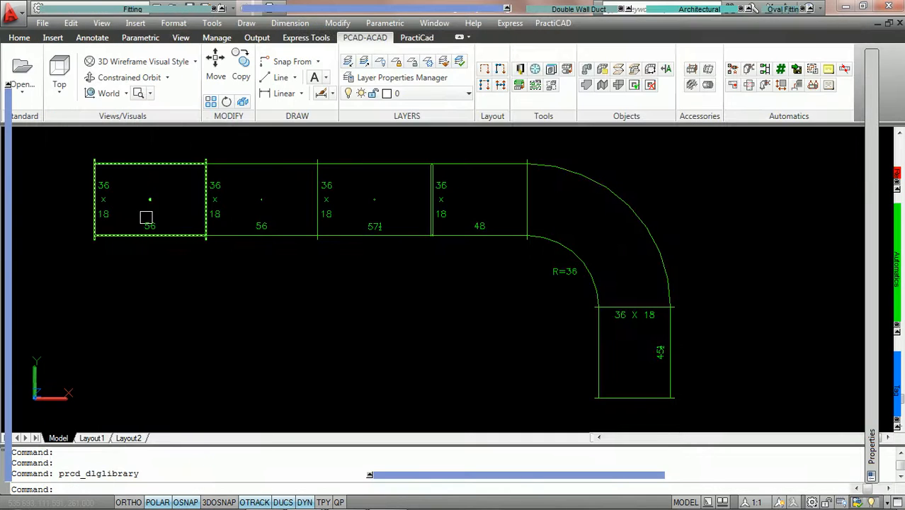
# Step: Set the Width In of the run's first straight duct to 30 and deselect it
pyautogui.doubleClick(137, 163)
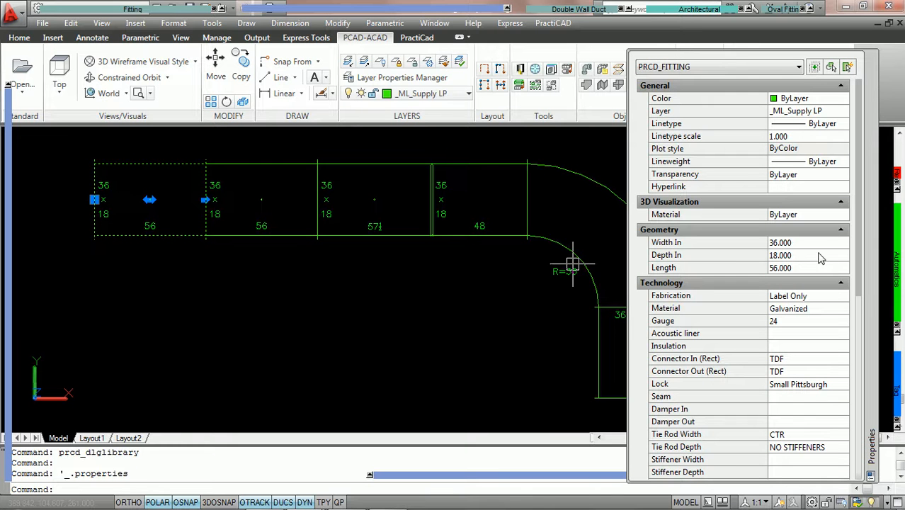
pyautogui.click(802, 242)
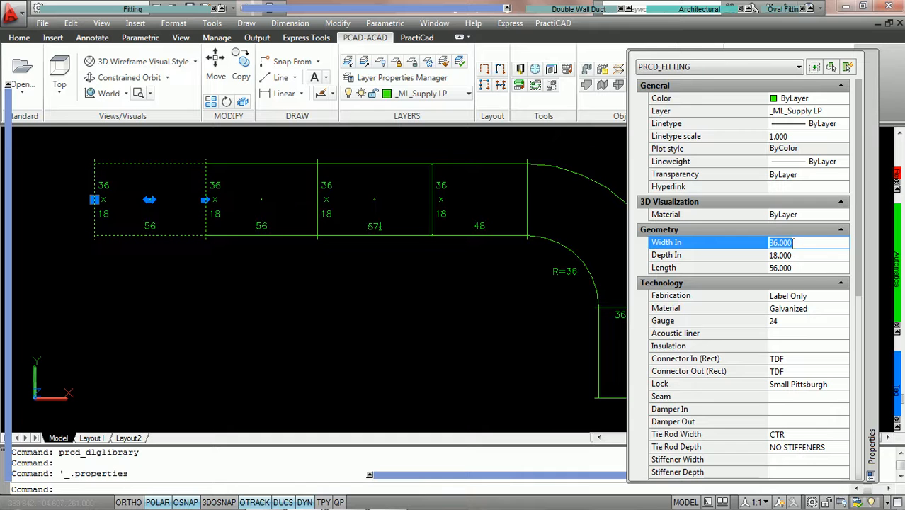
pyautogui.hotkey('ctrl', '1')
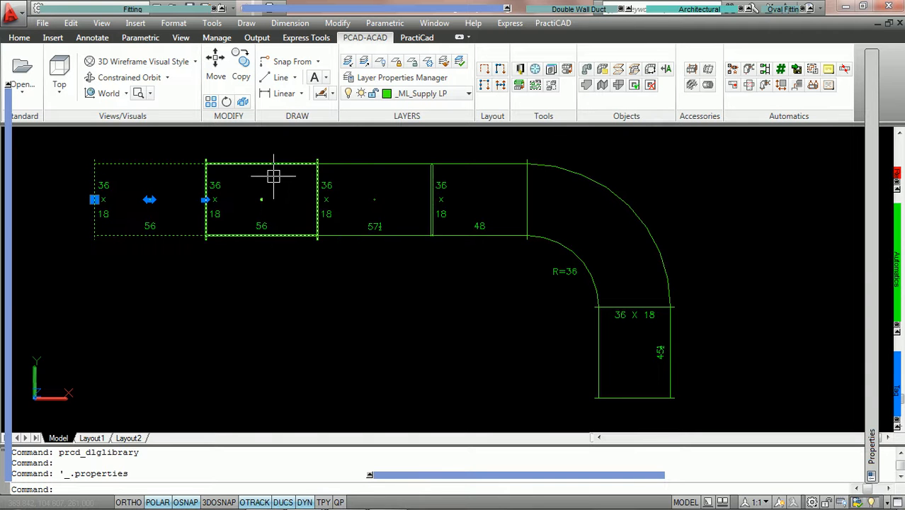
pyautogui.doubleClick(175, 163)
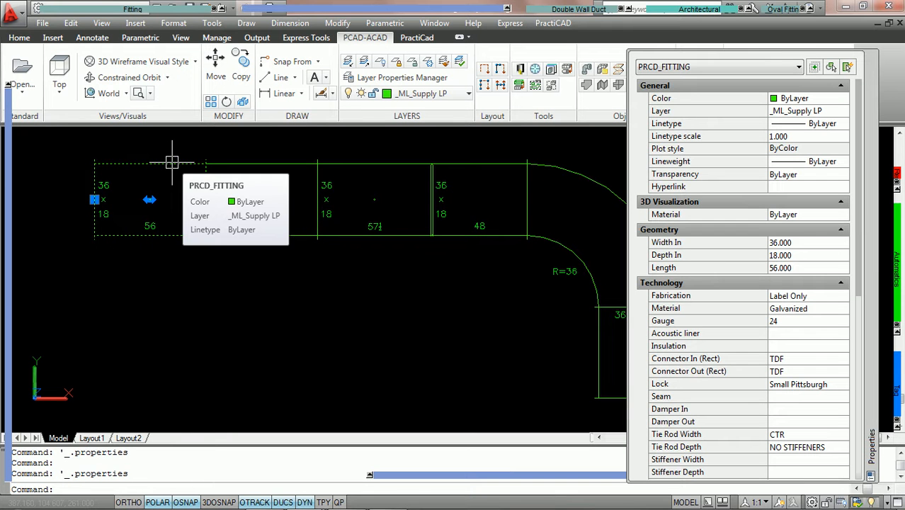
pyautogui.click(802, 243)
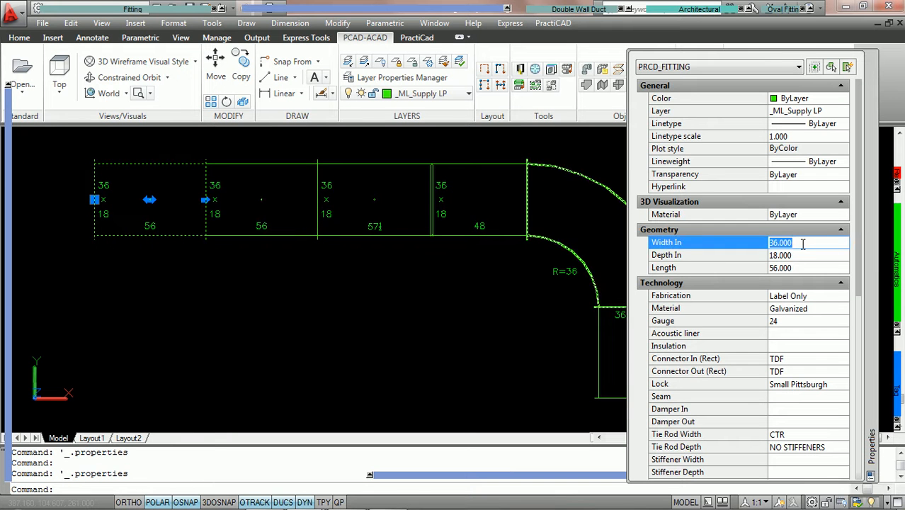
pyautogui.write('30')
pyautogui.press('Tab')
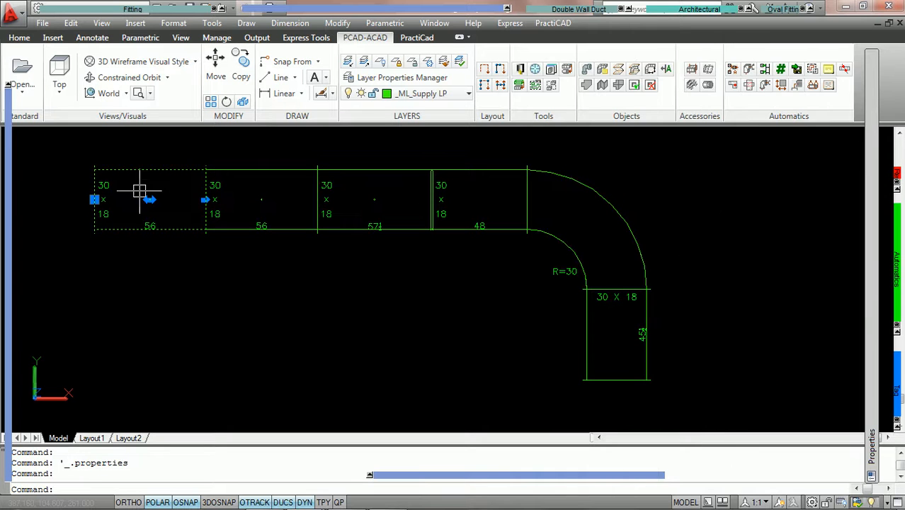
pyautogui.press('Escape')
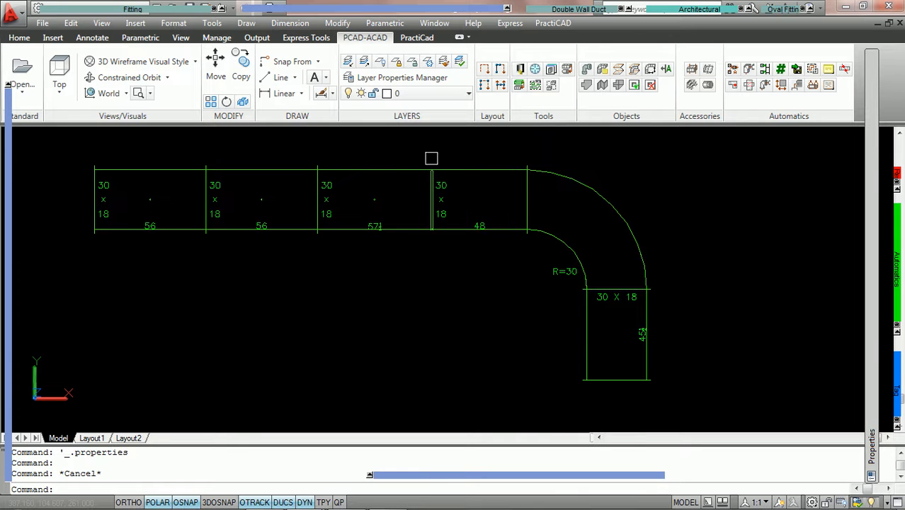
pyautogui.moveTo(422, 177)
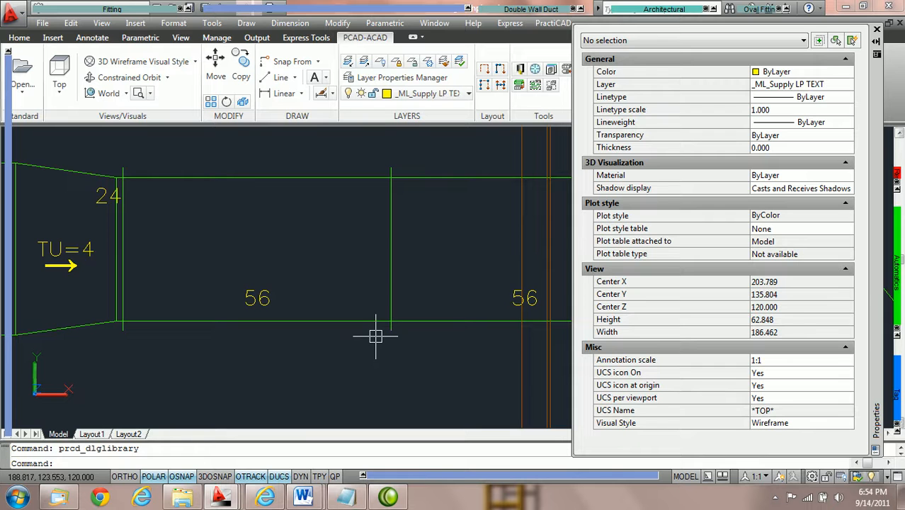
# Step: Set Connector In (Rect) of the straight duct crossing the brown vertical lines to S&D and deselect the duct
pyautogui.moveTo(404, 260); pyautogui.dragTo(368, 272, button='middle')
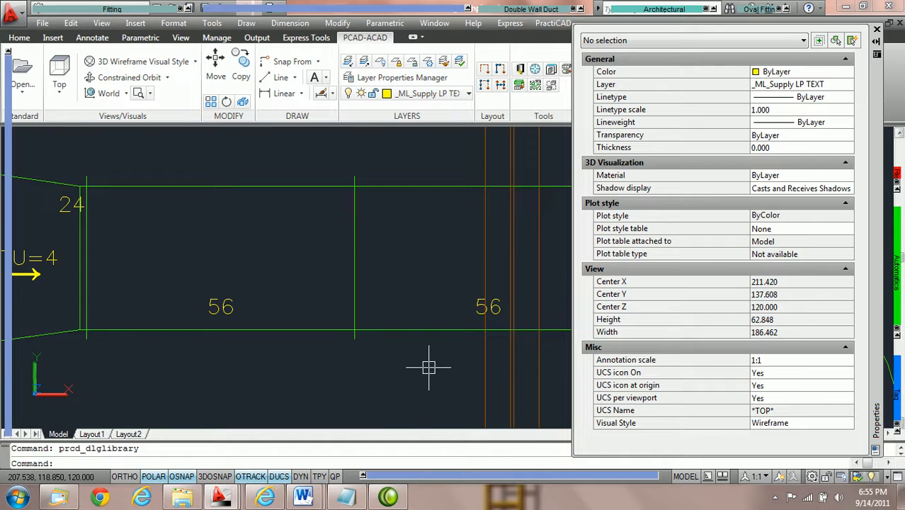
pyautogui.moveTo(427, 366)
pyautogui.mouseDown(button='middle')
pyautogui.moveTo(384, 357)
pyautogui.moveTo(301, 316)
pyautogui.mouseUp(button='middle')
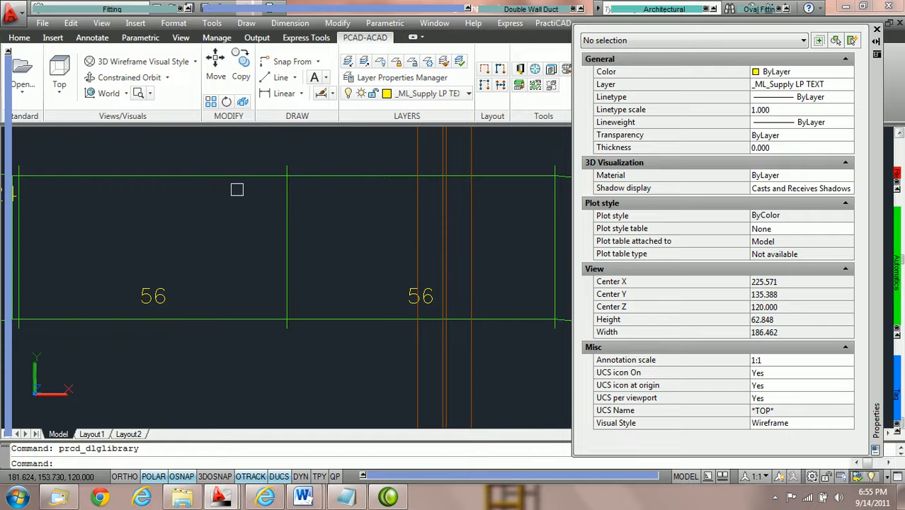
pyautogui.click(221, 175)
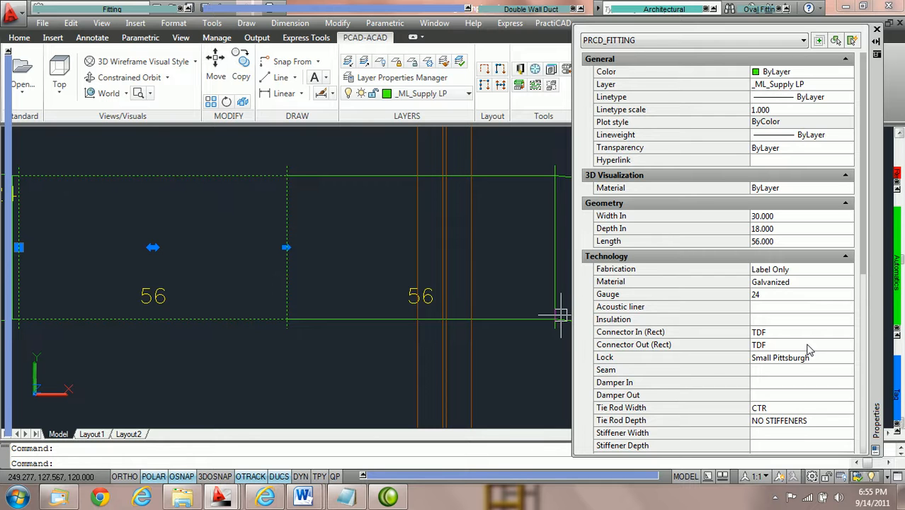
pyautogui.click(351, 178)
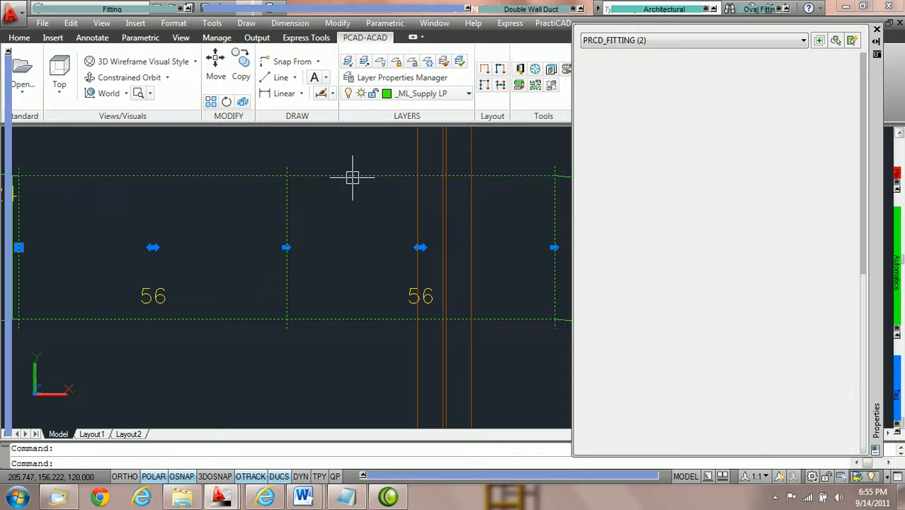
pyautogui.press('Escape')
pyautogui.click(357, 177)
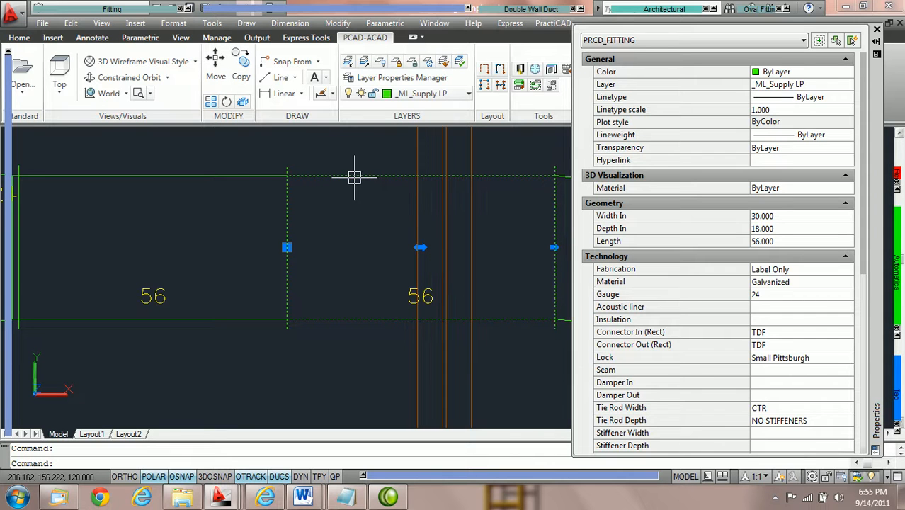
pyautogui.click(834, 334)
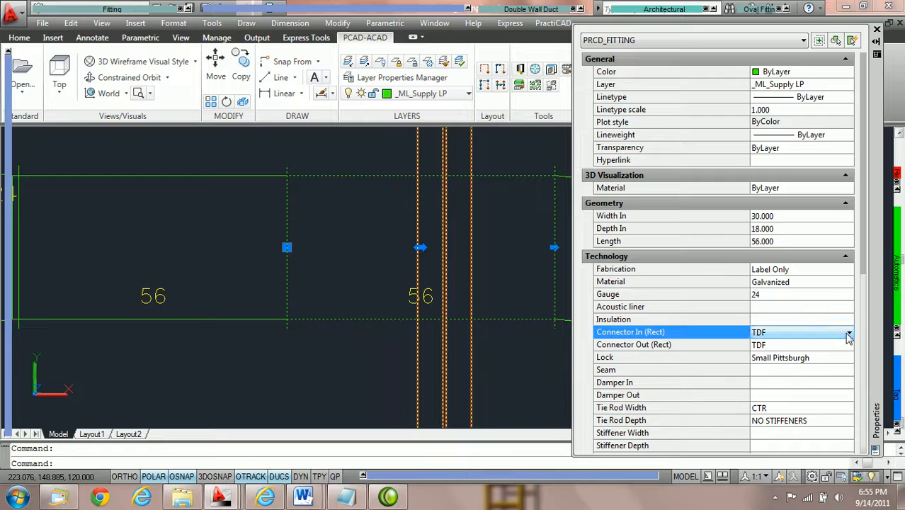
pyautogui.click(849, 334)
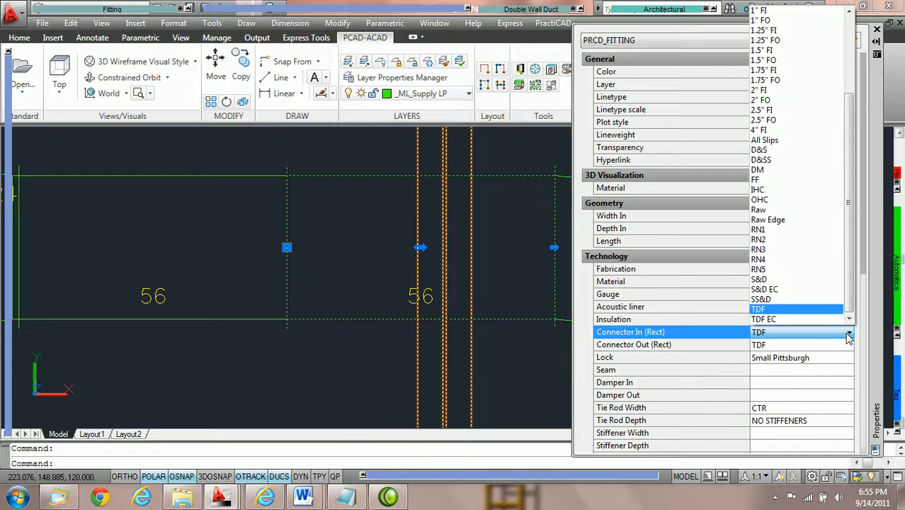
pyautogui.click(787, 280)
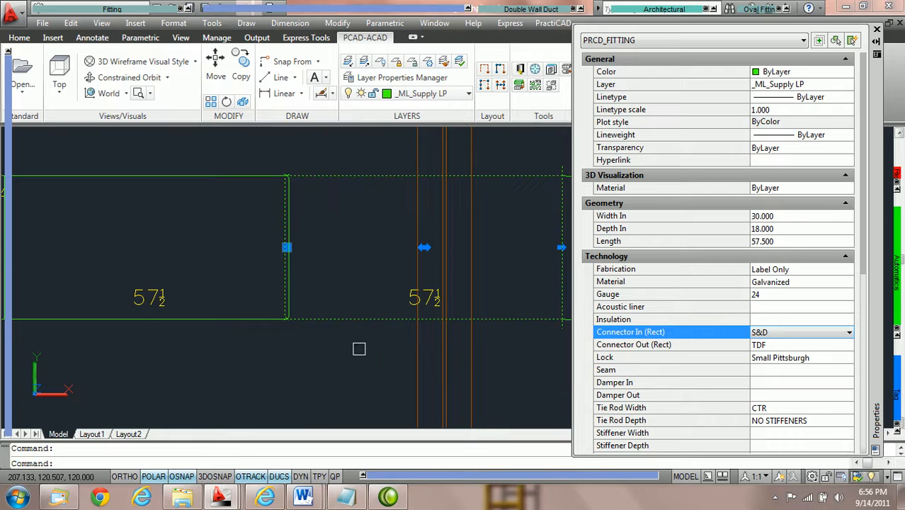
pyautogui.press('Escape')
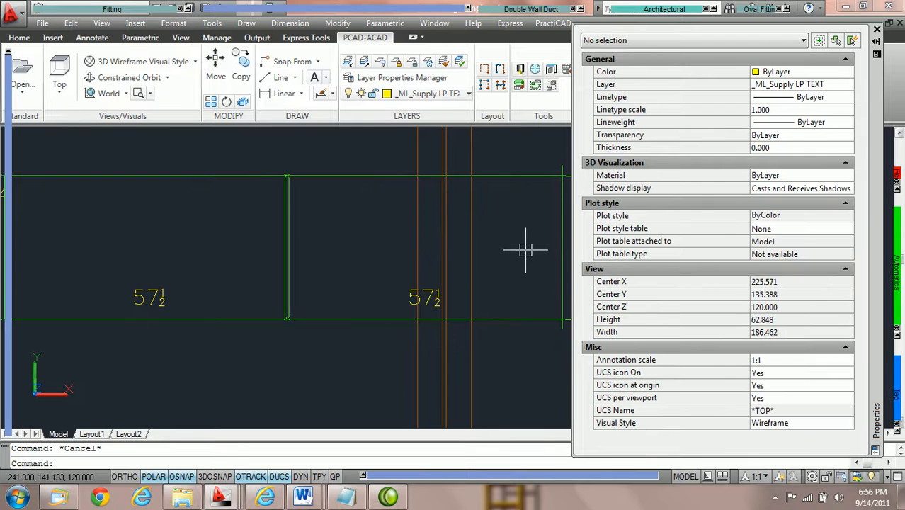
# Step: Enable Allow incompatible connectors junction in the library's Ductwork settings, save them and close the library
pyautogui.click(520, 70)
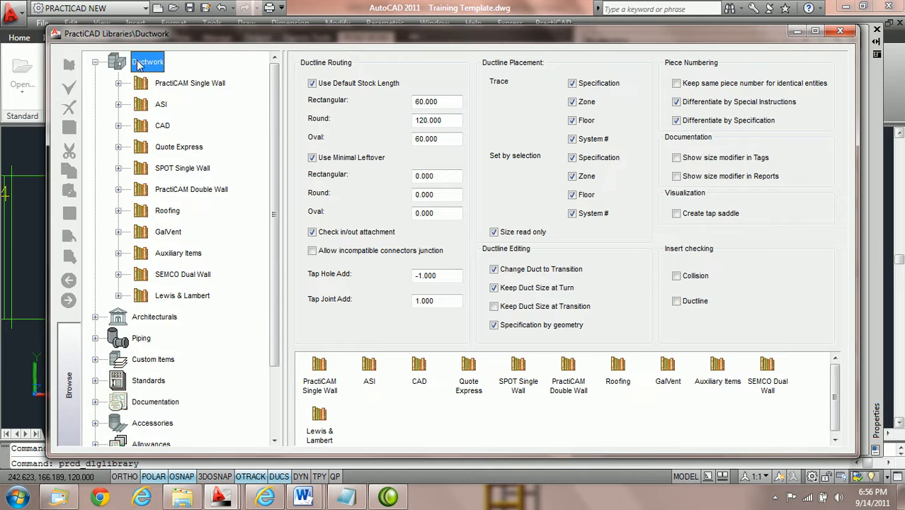
pyautogui.click(95, 62)
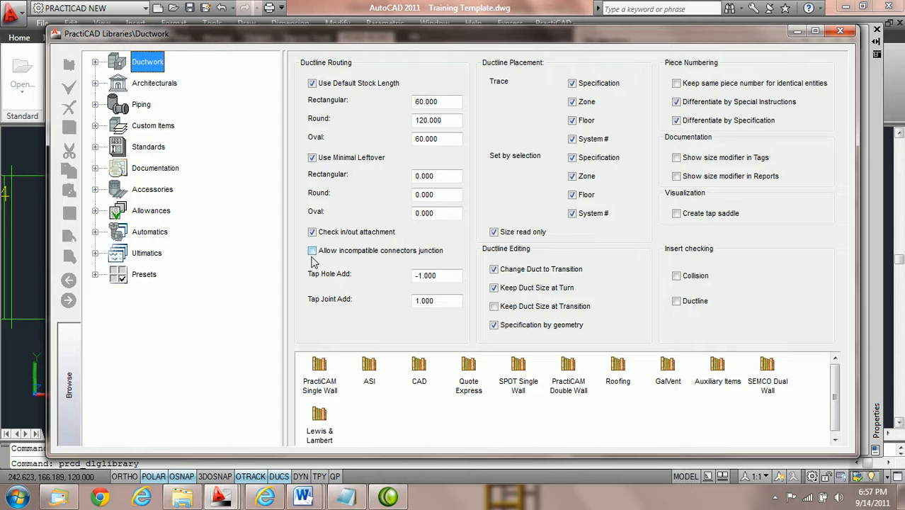
pyautogui.click(312, 252)
pyautogui.click(69, 127)
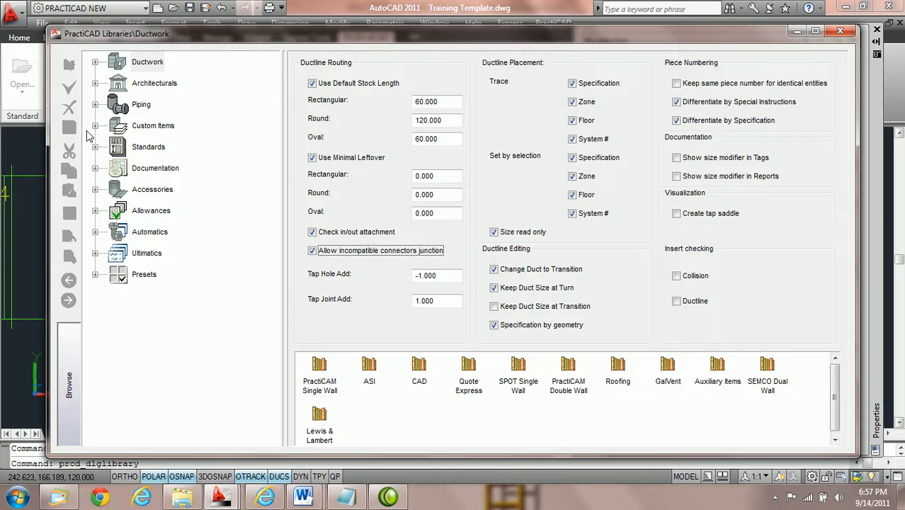
pyautogui.click(840, 33)
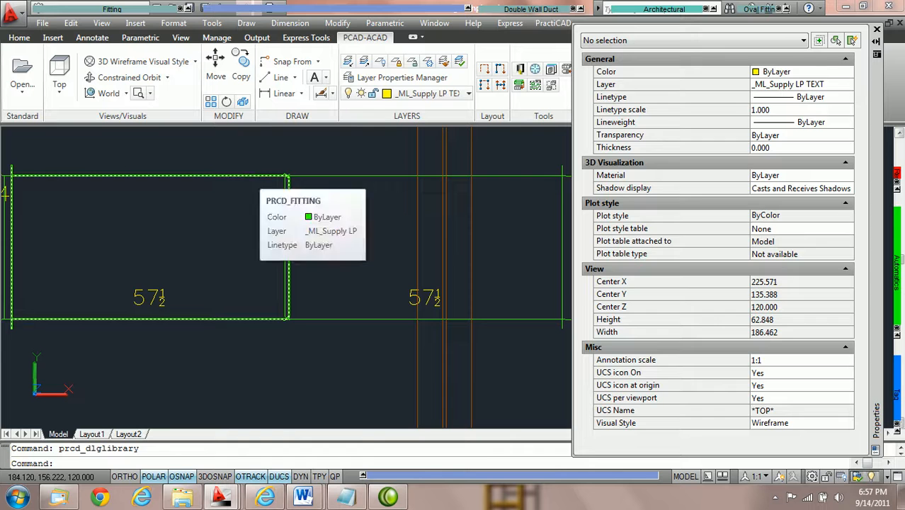
# Step: Set Connector Out (Rect) of the run's first straight duct to TDF, inspect its joint with the next duct and deselect it
pyautogui.click(249, 177)
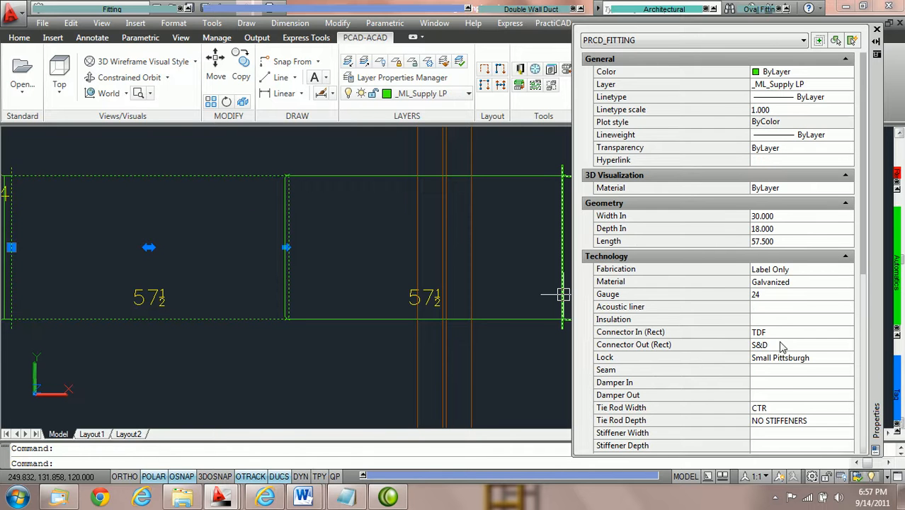
pyautogui.click(790, 347)
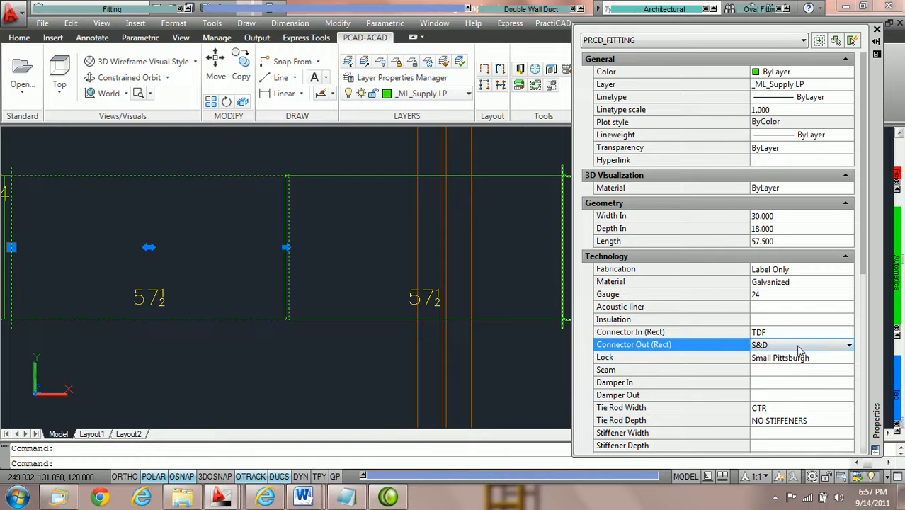
pyautogui.click(847, 345)
pyautogui.click(816, 323)
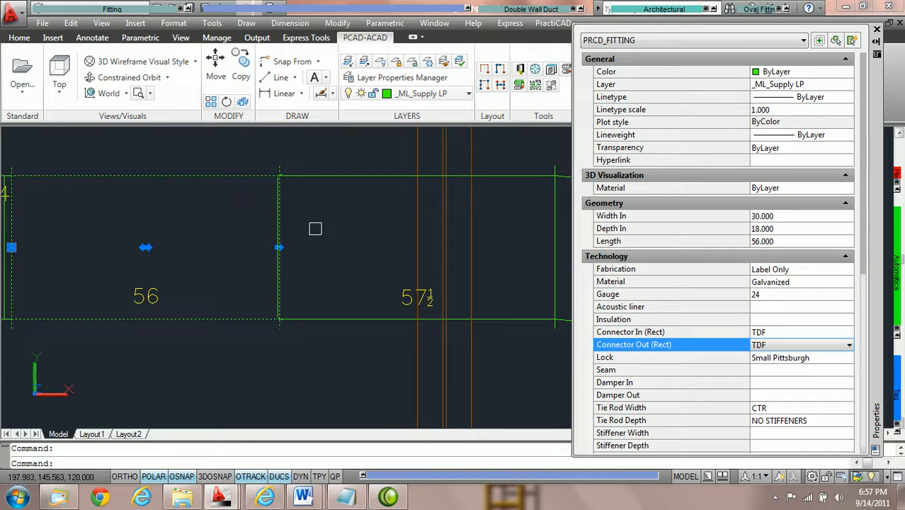
pyautogui.scroll(2, 283, 196)
pyautogui.scroll(2, 282, 196)
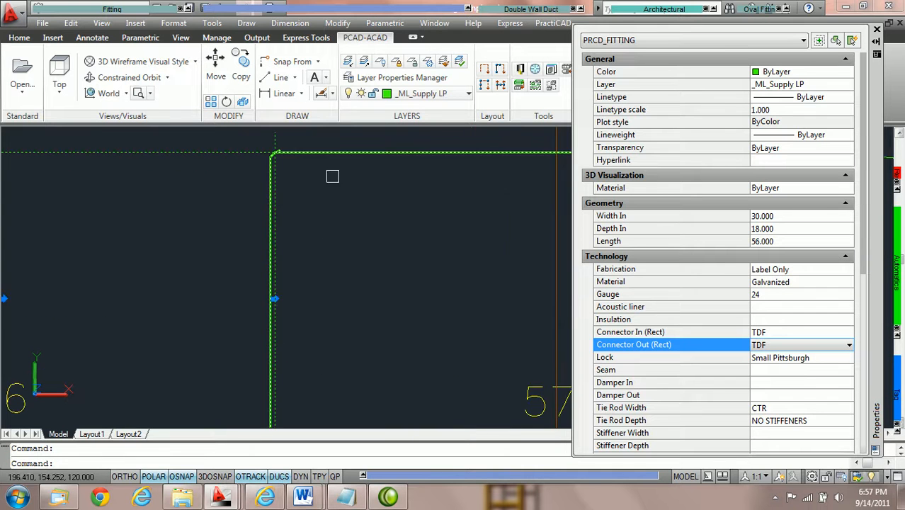
pyautogui.scroll(-2, 348, 159)
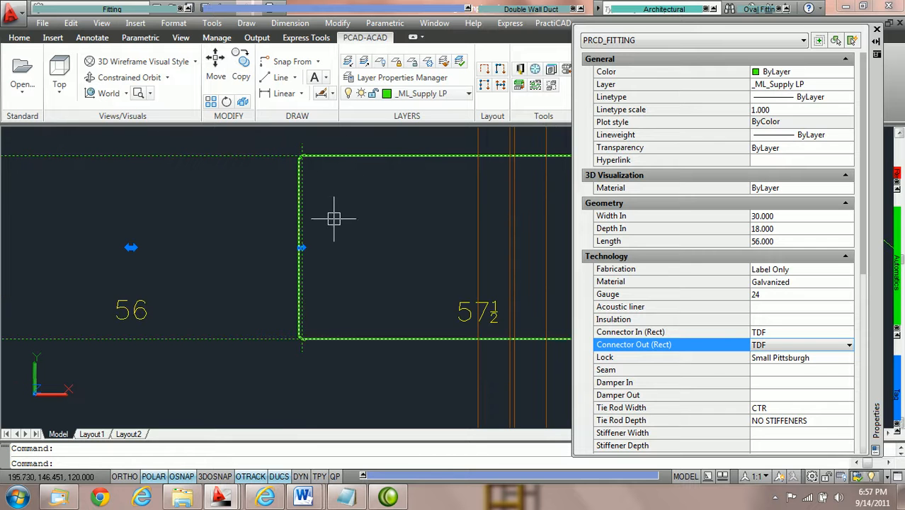
pyautogui.scroll(3, 303, 169)
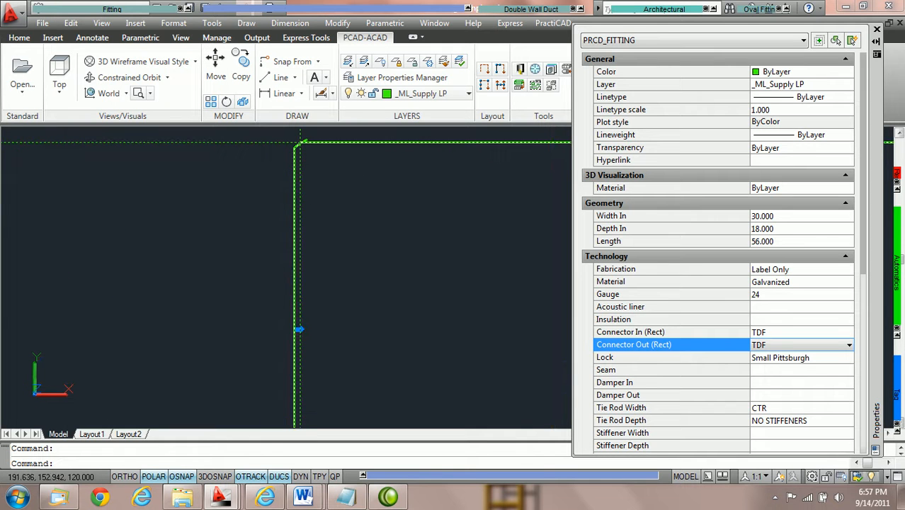
pyautogui.scroll(-1, 400, 234)
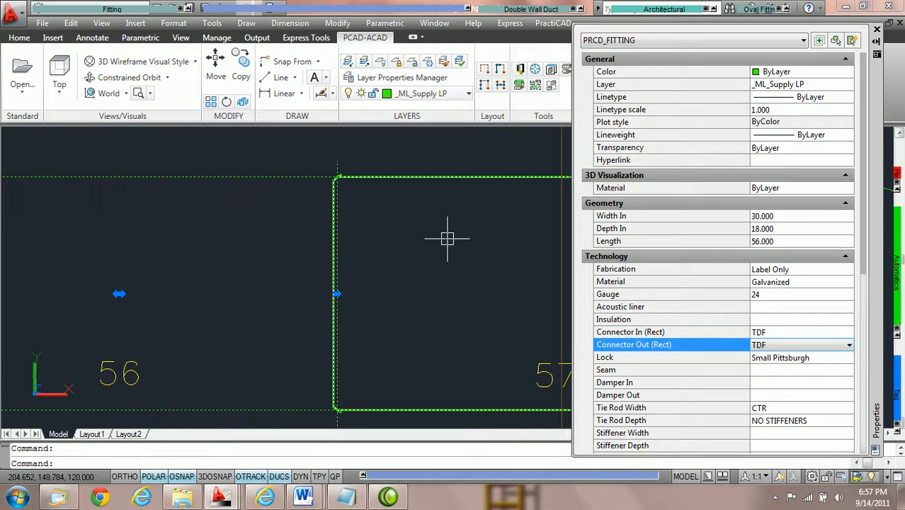
pyautogui.scroll(-1, 453, 244)
pyautogui.press('Escape')
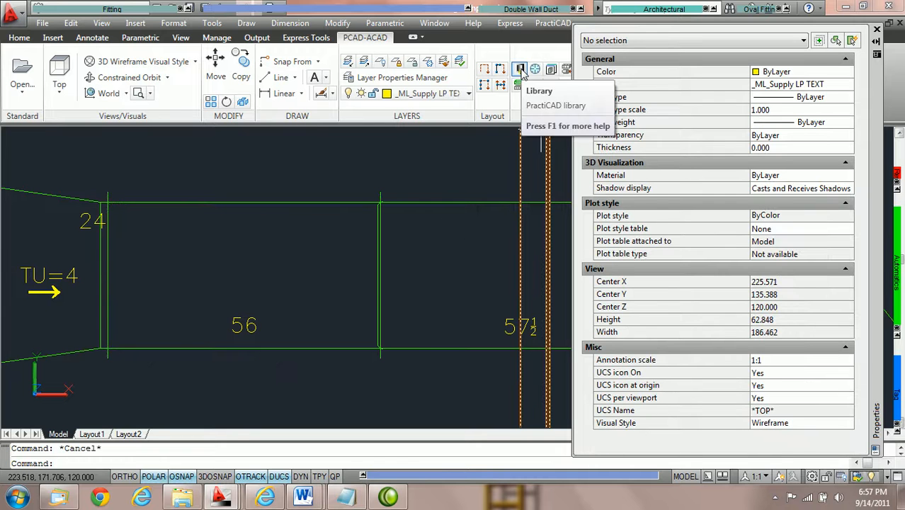
# Step: Open the library's Connector allowances to view the compatibility lists for rectangular, round and oval connectors
pyautogui.click(520, 71)
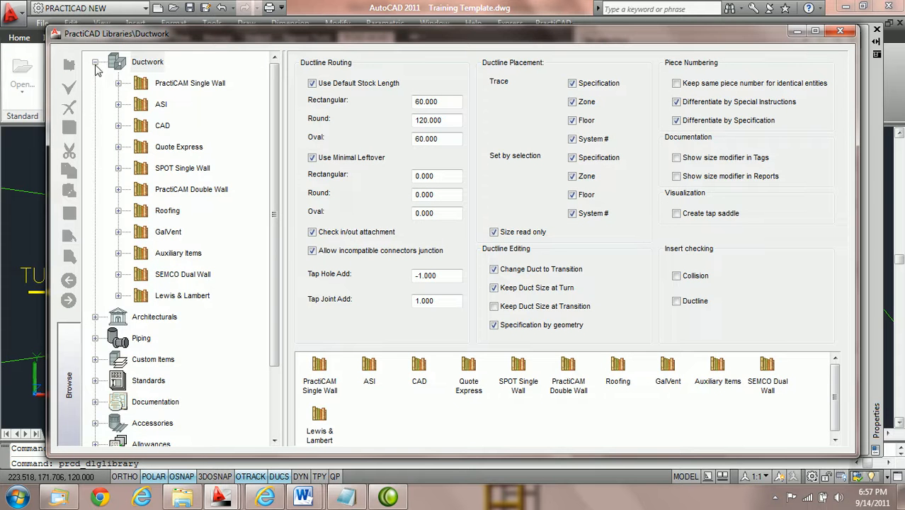
pyautogui.click(94, 62)
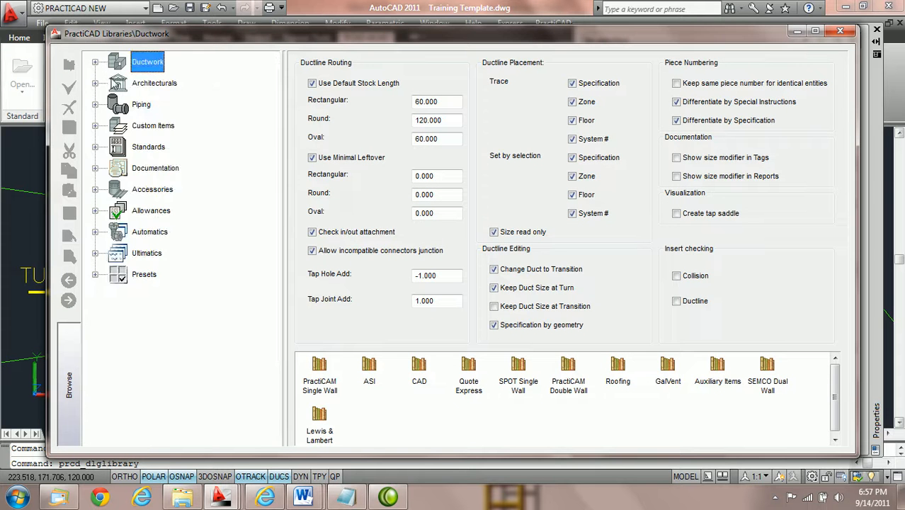
pyautogui.click(95, 211)
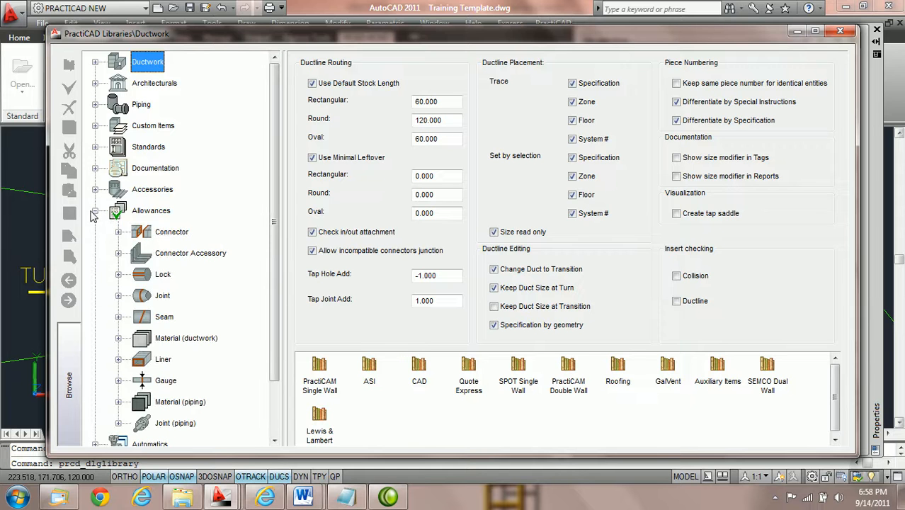
pyautogui.click(177, 235)
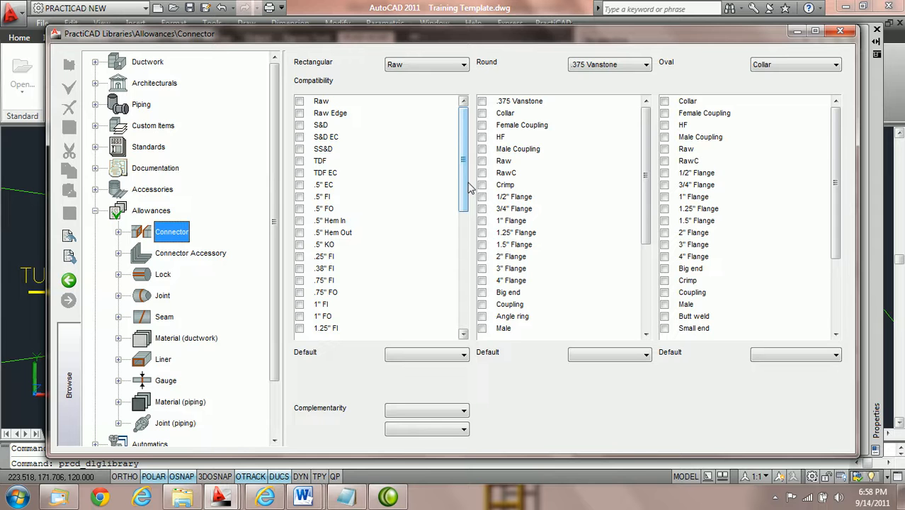
# Step: Disable Allow incompatible connectors junction in the library's Ductwork settings and save them
pyautogui.click(147, 63)
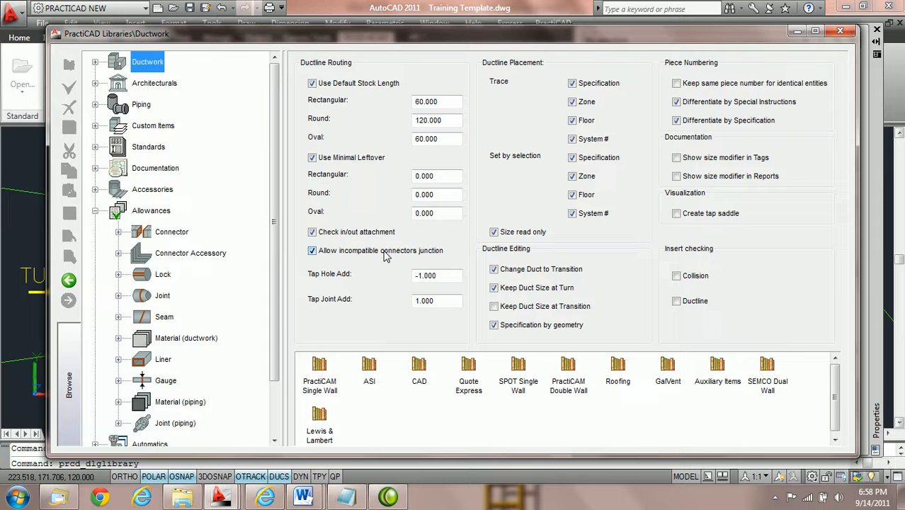
pyautogui.click(313, 253)
pyautogui.click(68, 127)
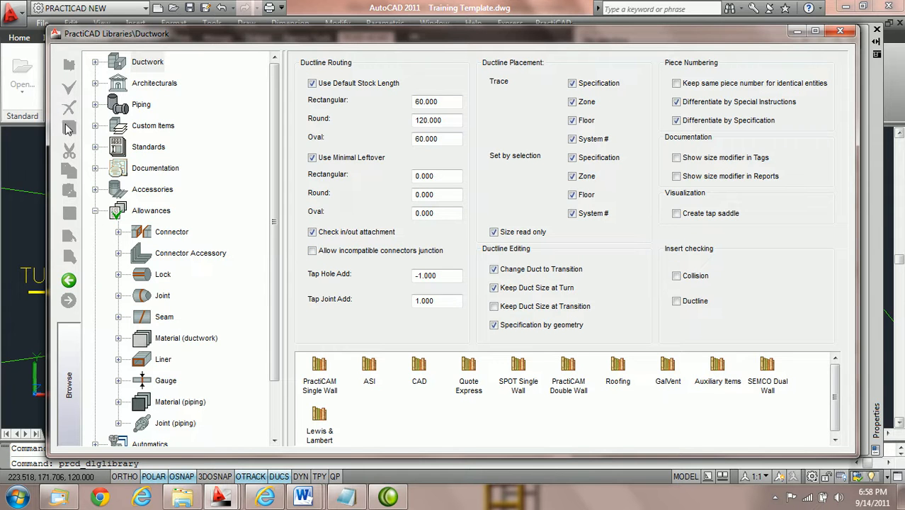